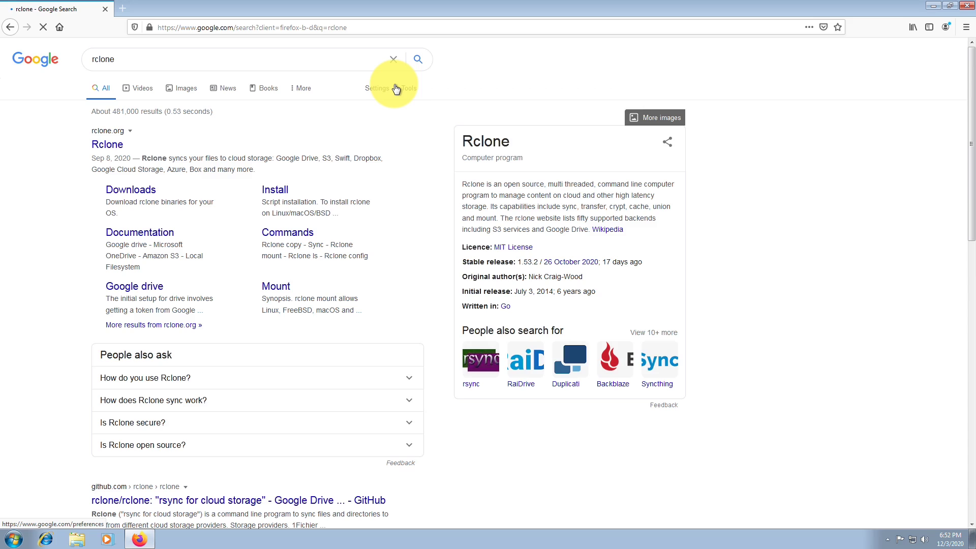
Step: Download the Intel/AMD 64-bit Windows zip of Rclone from rclone.org, show it in its folder and close the browser
left_click(105, 146)
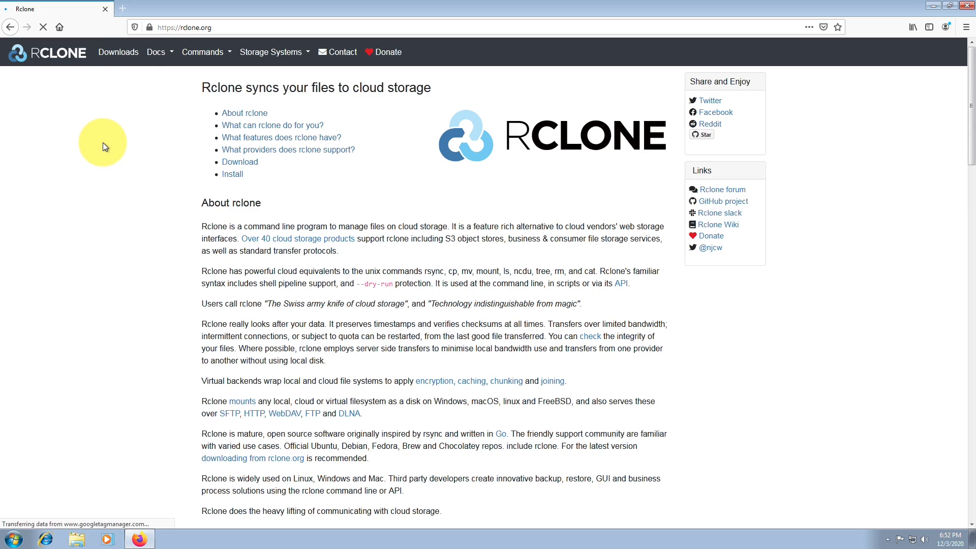
left_click(136, 54)
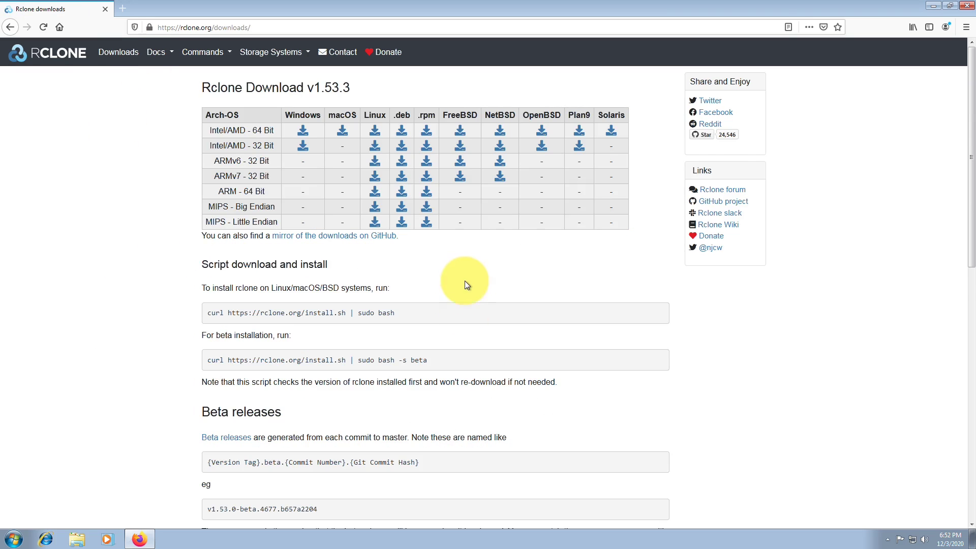
left_click(304, 130)
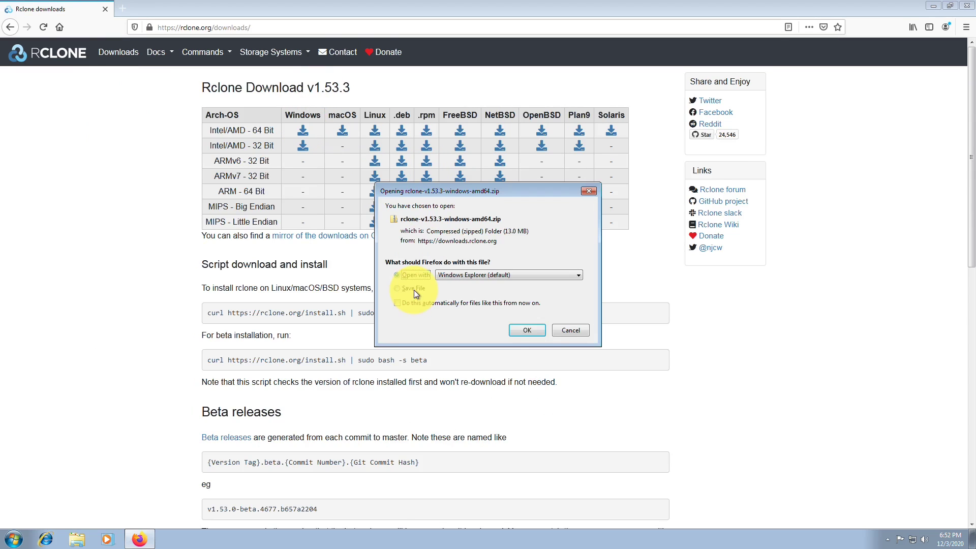
left_click(450, 290)
left_click(539, 331)
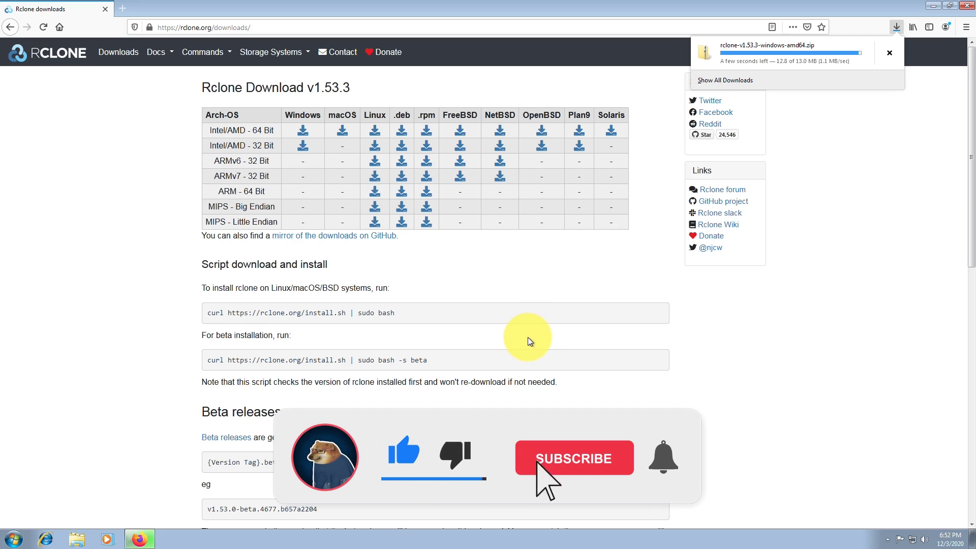
left_click(889, 53)
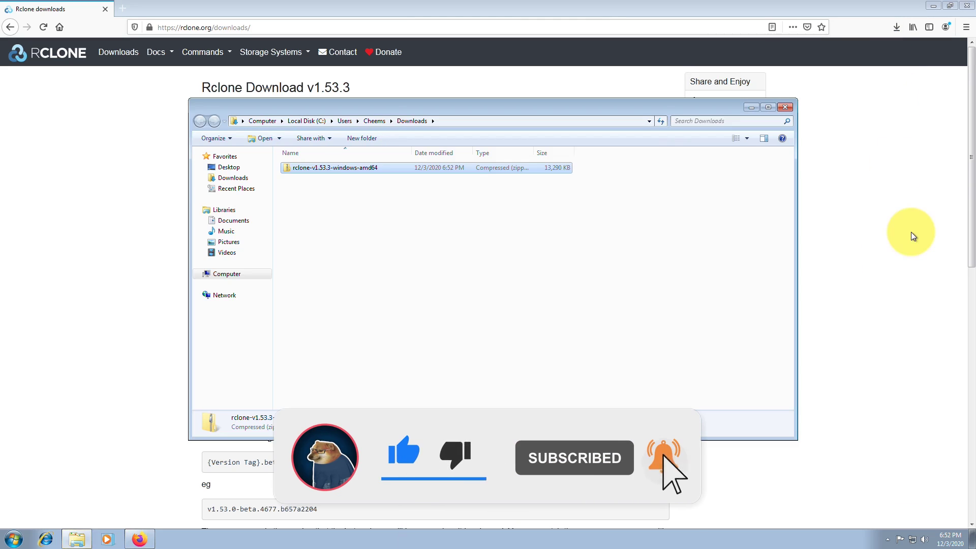
left_click(967, 8)
Step: Extract the rclone-v1.53.3-windows-amd64 zip directly into the Downloads folder, without showing the extracted files when complete
right_click(322, 169)
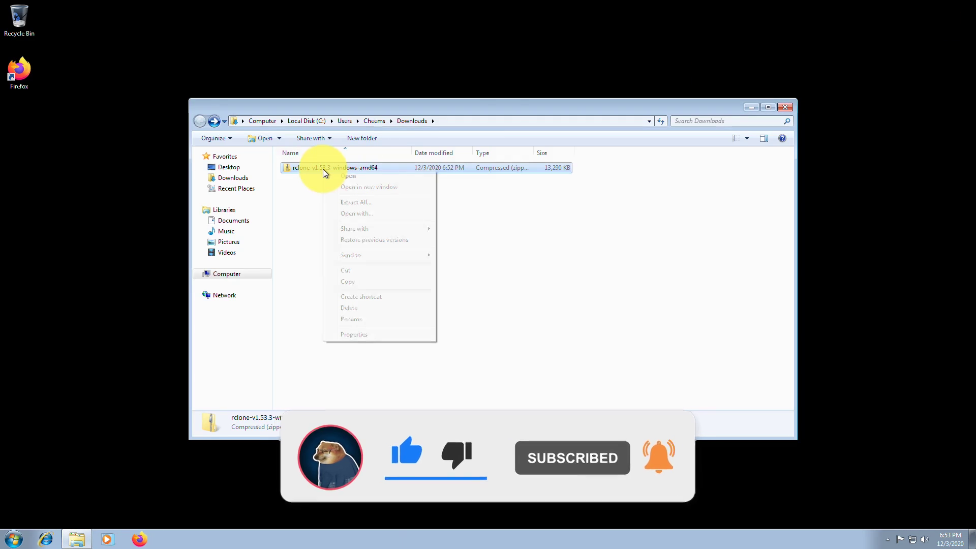
left_click(373, 203)
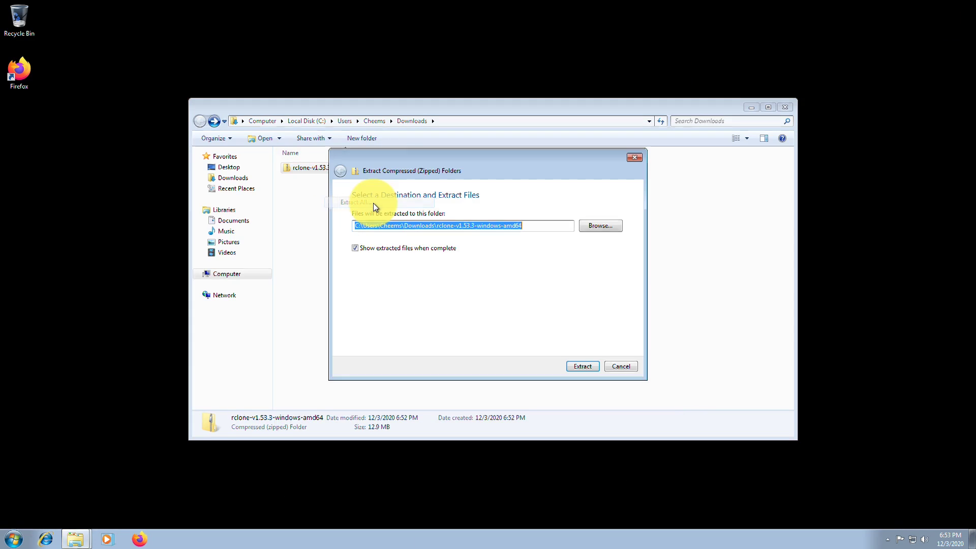
key("BackSpace")
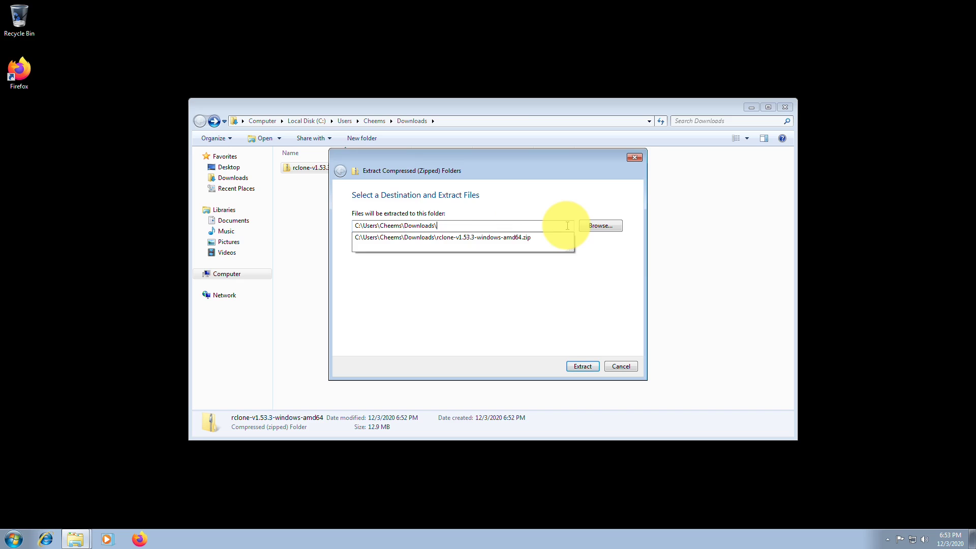
left_click(534, 317)
left_click(583, 366)
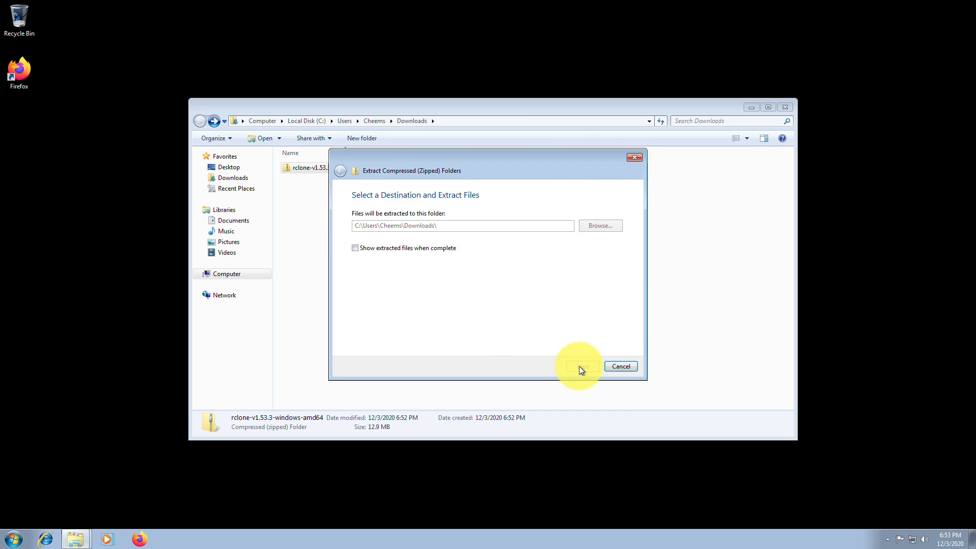
Step: Check inside the extracted rclone-v1.53.3-windows-amd64 folder, return to Downloads and rename the folder as rclone
double_click(313, 168)
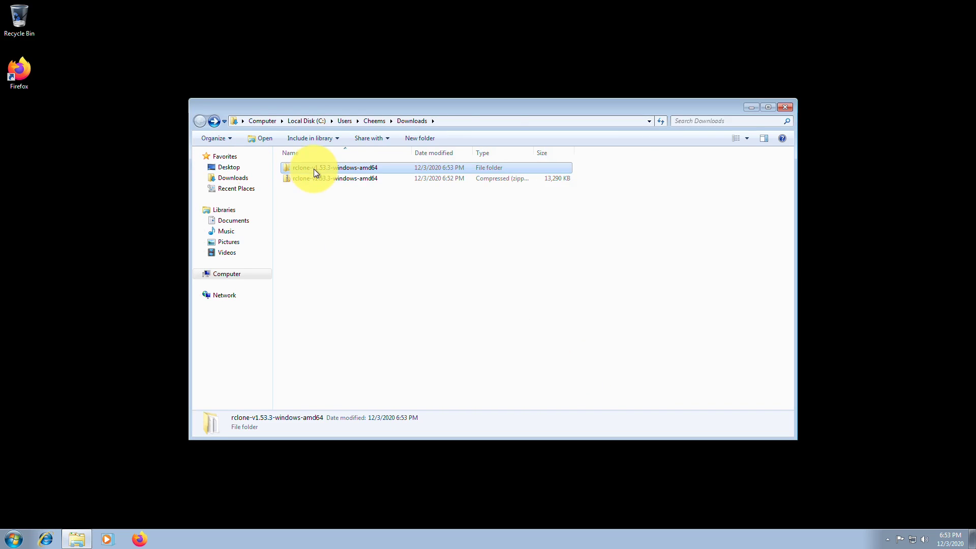
left_click(201, 120)
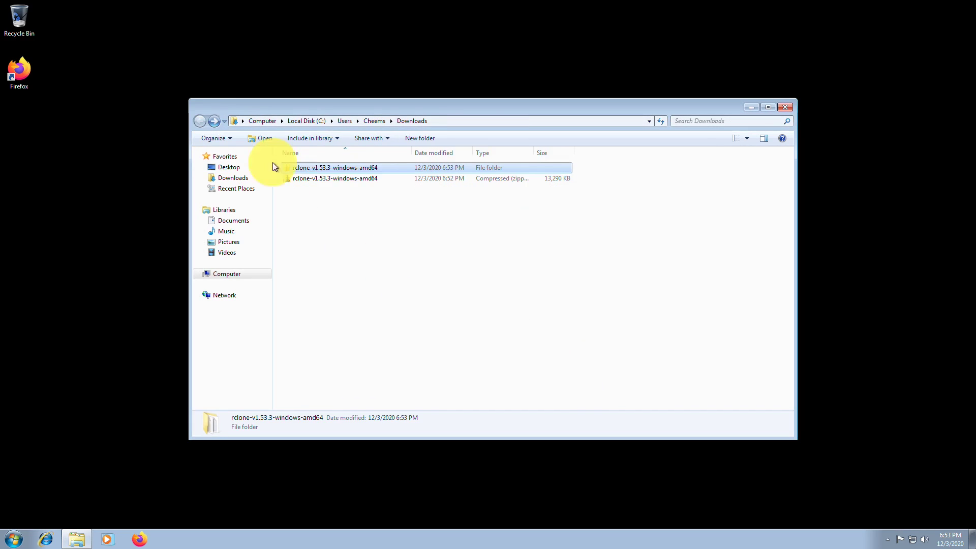
right_click(297, 167)
left_click(356, 301)
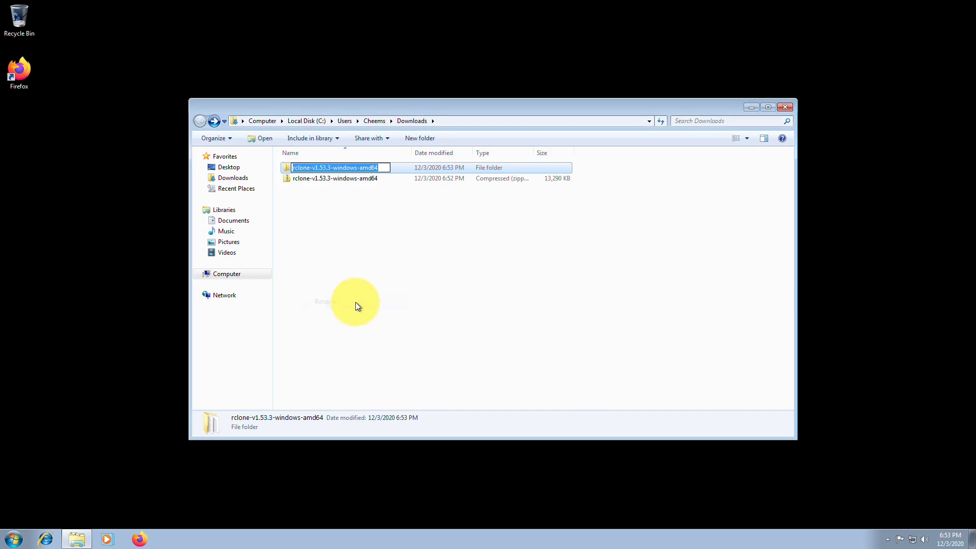
left_click(311, 168)
left_click_drag(312, 167, 419, 168)
key("Delete")
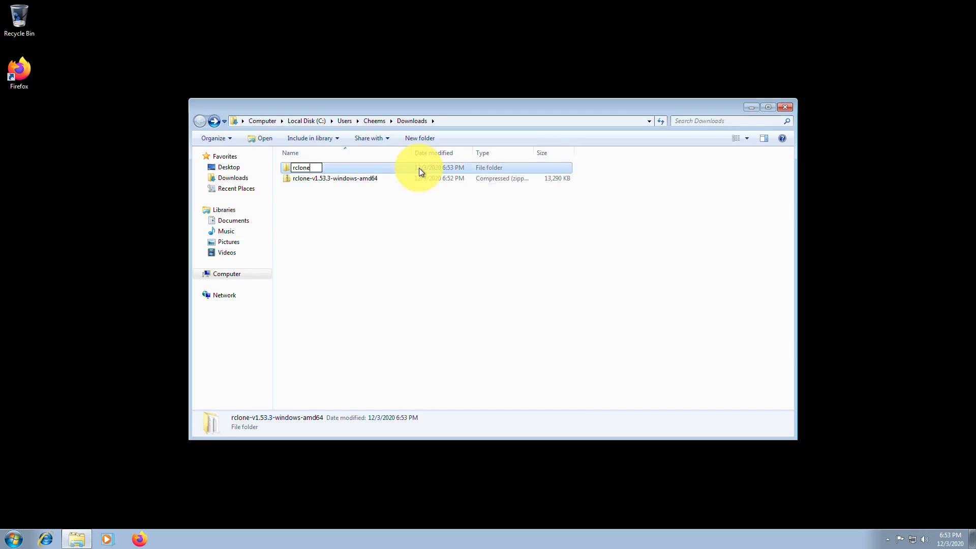
key("Return")
Step: Open the rclone folder and run the rclone application, allowing the unverified publisher
double_click(307, 168)
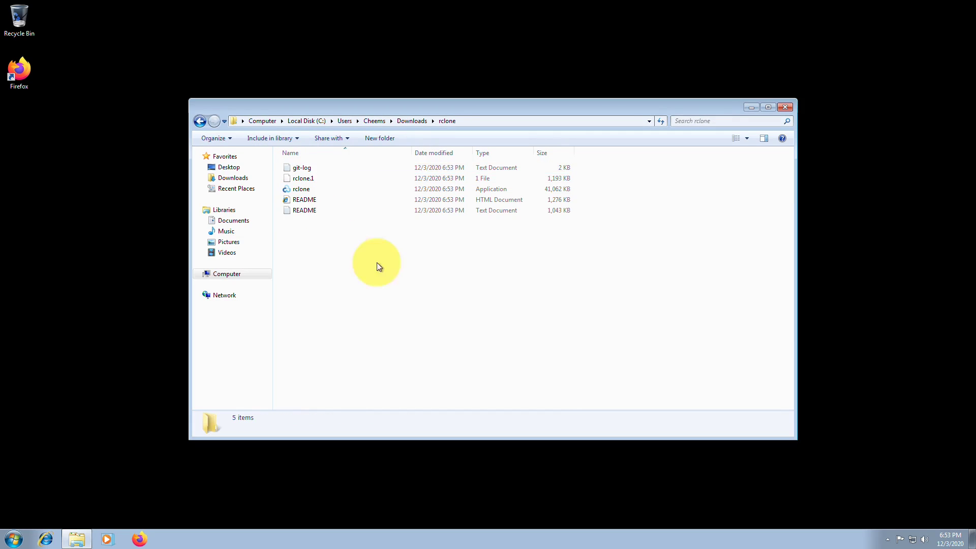
double_click(307, 189)
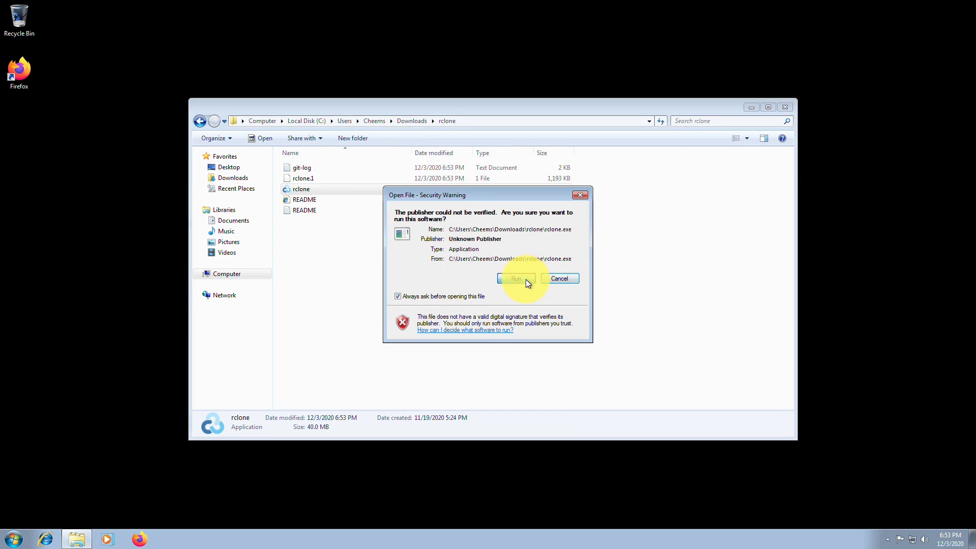
left_click(527, 279)
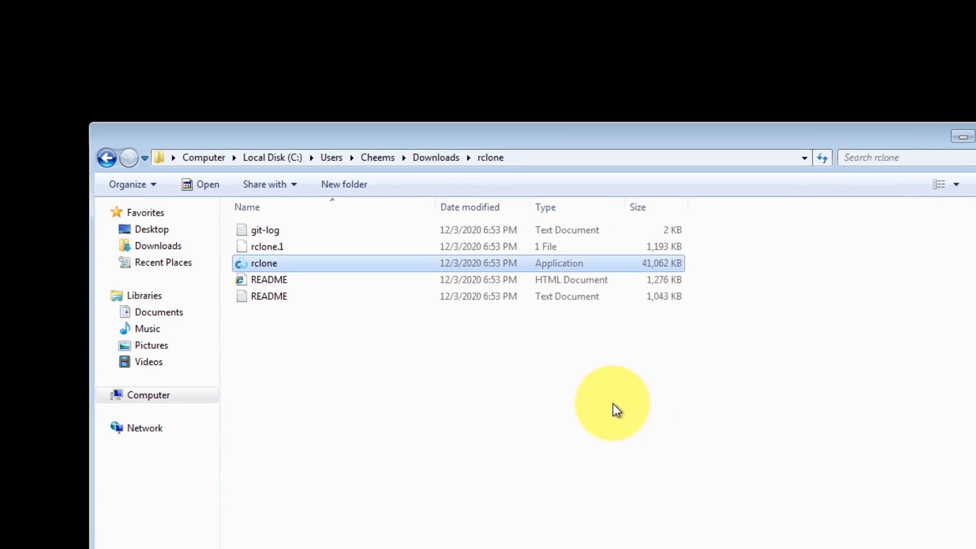
Step: Open a command prompt in the rclone folder and run "rclone config"
left_click(555, 160)
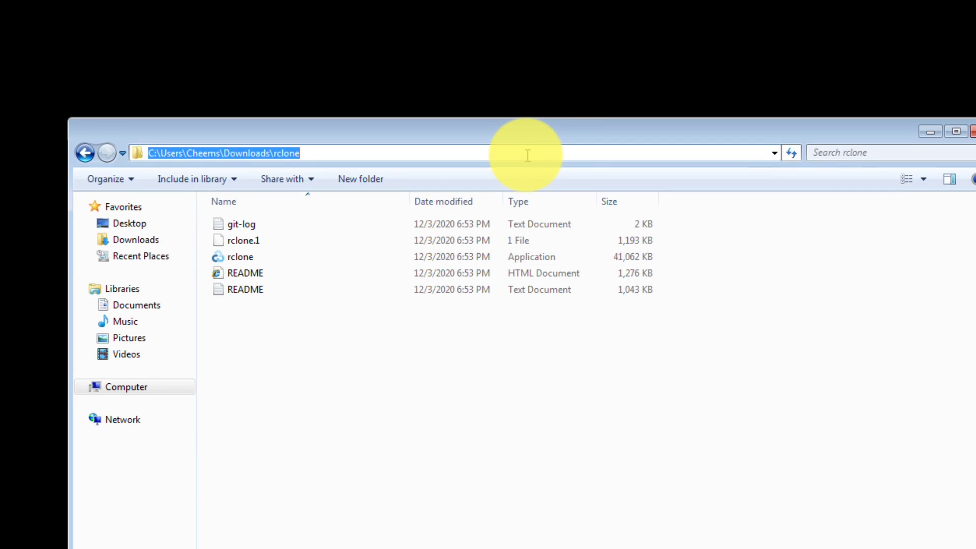
type("cmd")
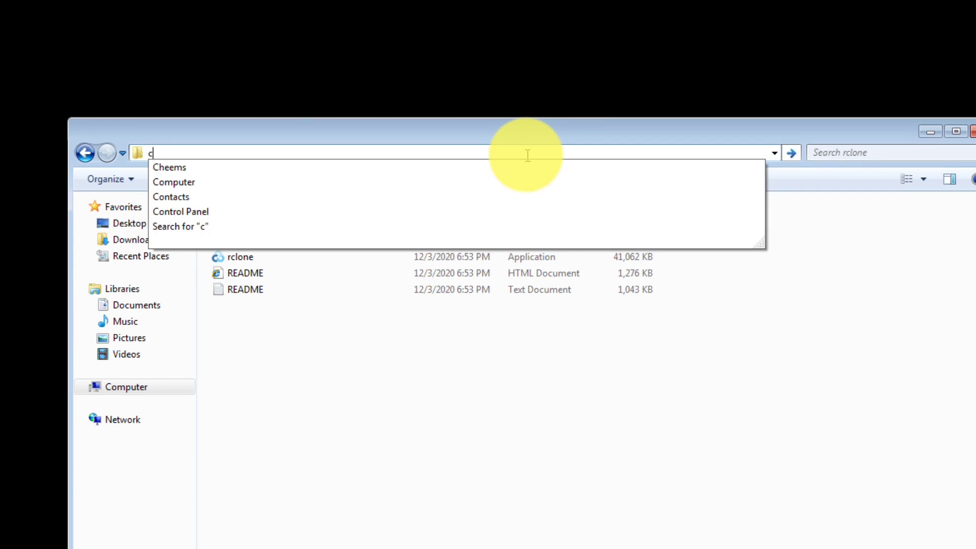
key("Return")
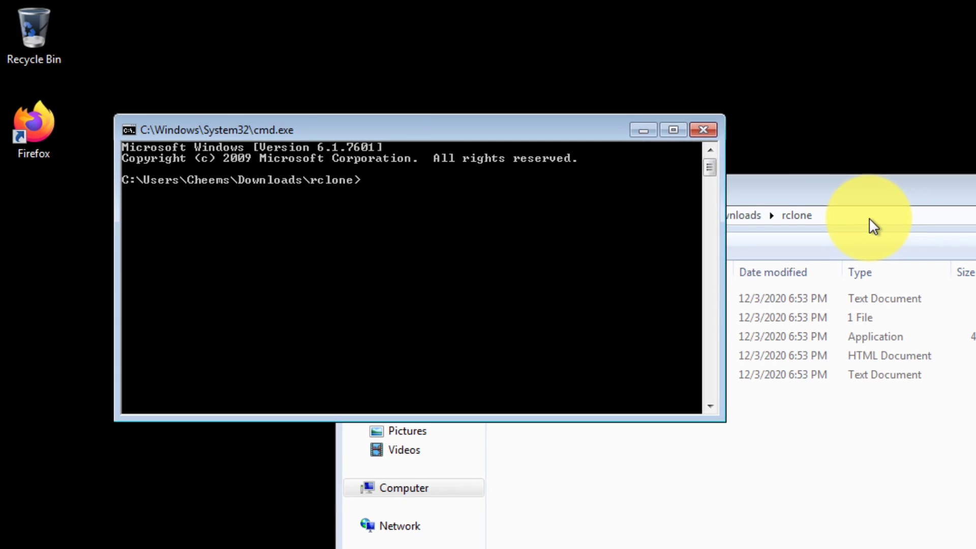
type("rclone config")
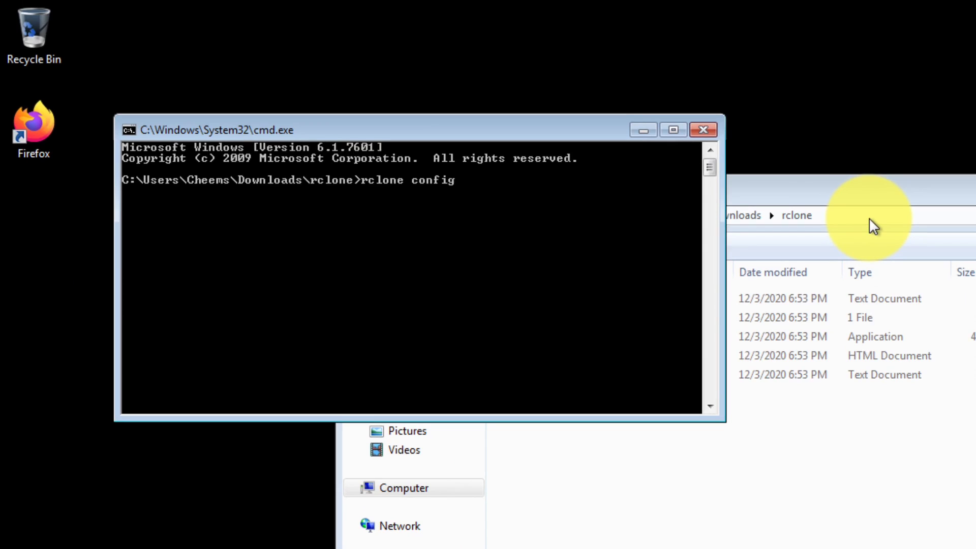
key("Return")
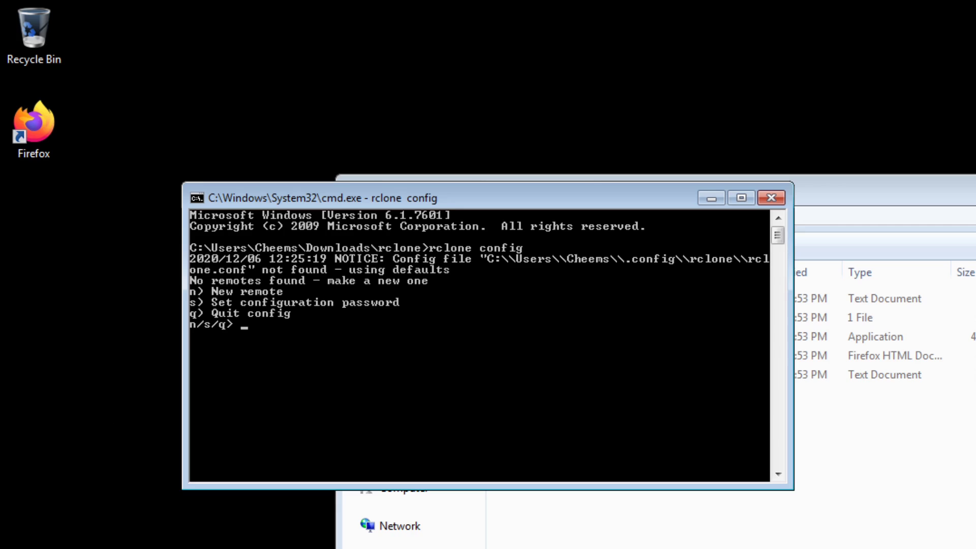
Step: Create a new remote named colabdude
type("n")
key("Return")
type("colabdude")
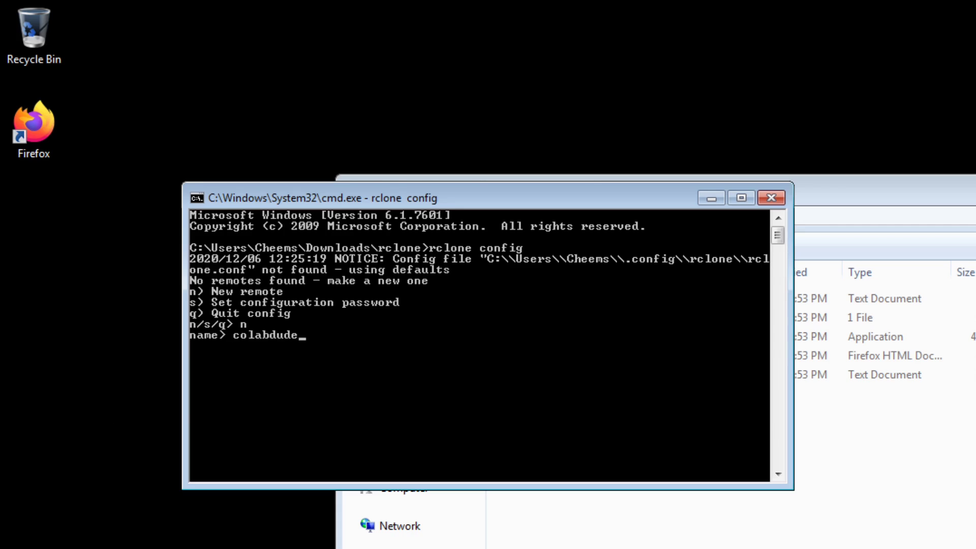
key("Return")
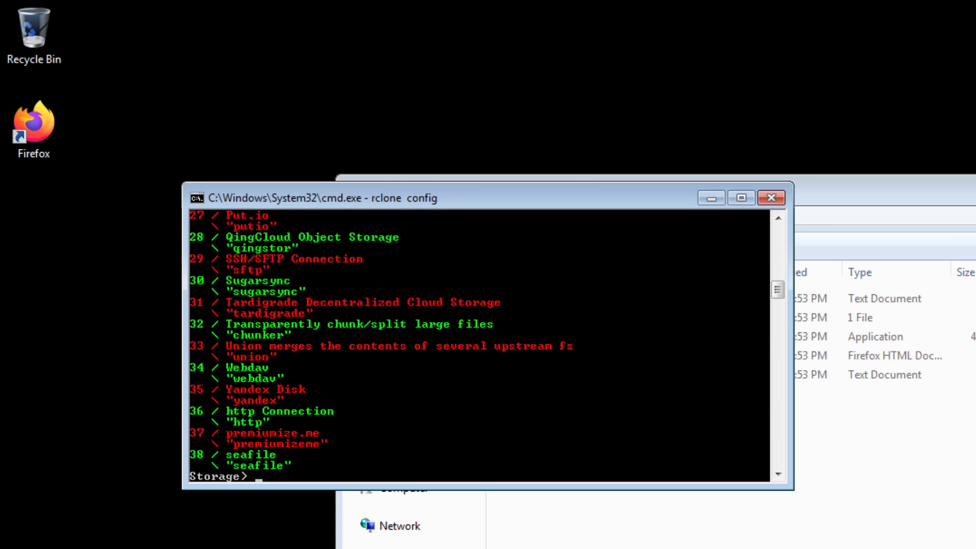
Step: Find Google Drive in the storage list and choose it as the remote's storage type with option 13
left_click_drag(775, 286, 772, 261)
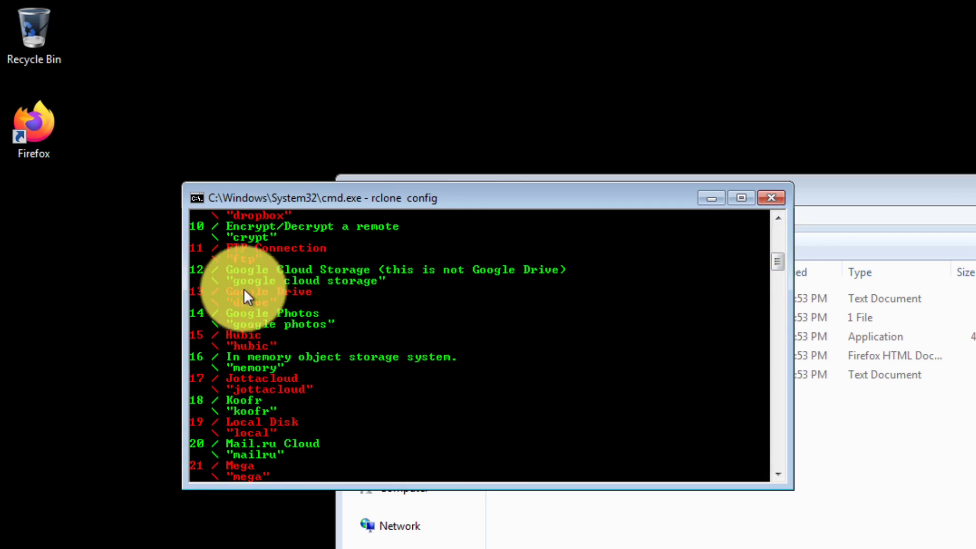
left_click_drag(778, 260, 786, 295)
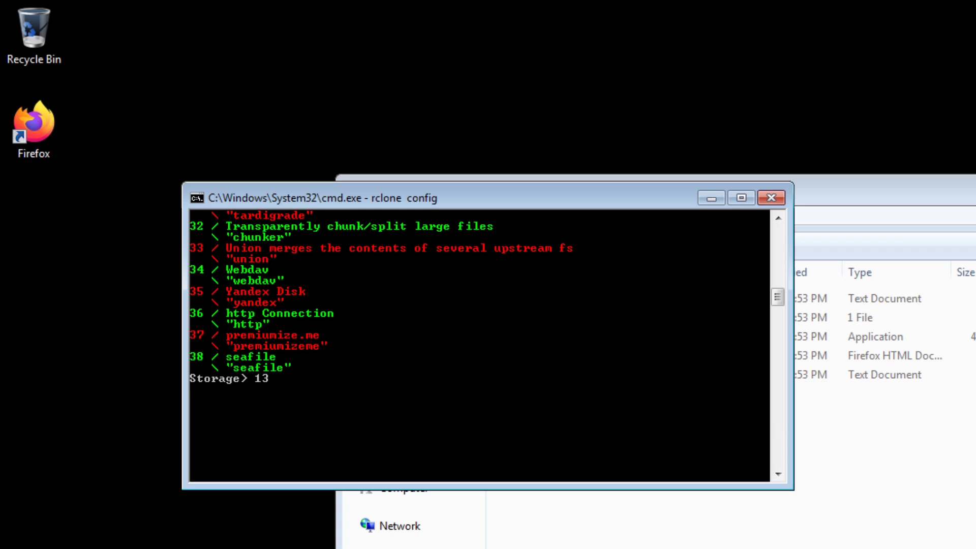
key("Return")
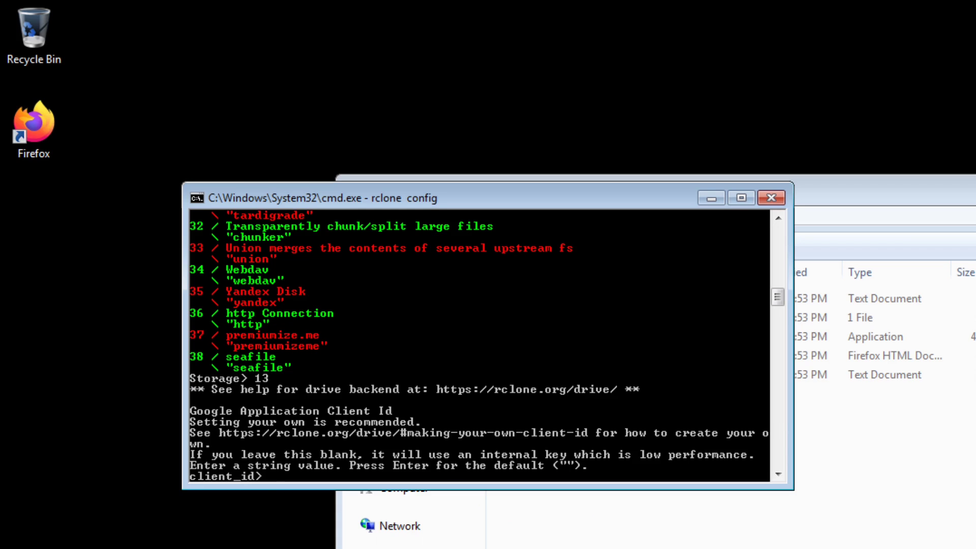
Step: Leave the client ID and client secret blank, and set the scope to 1 for full access to all files
key("Return")
key("Return")
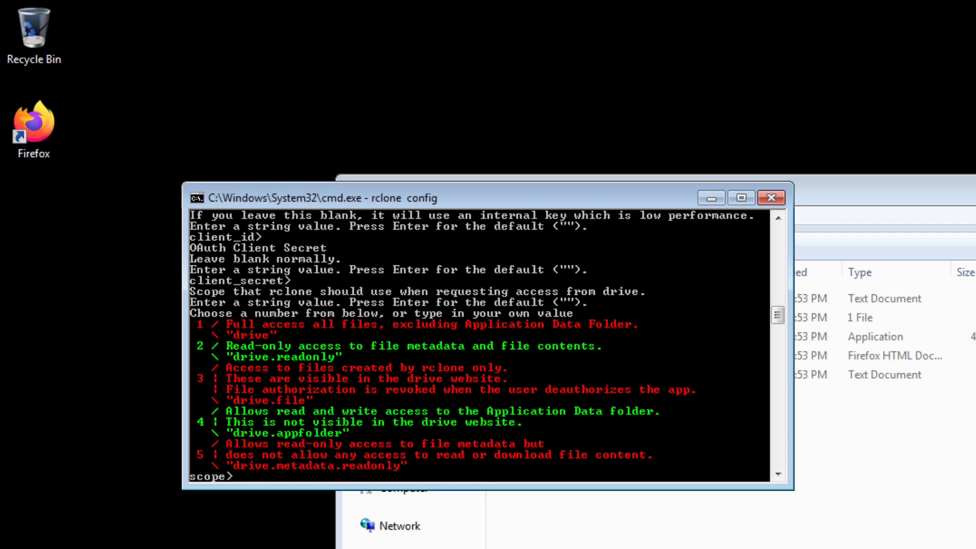
key("Return")
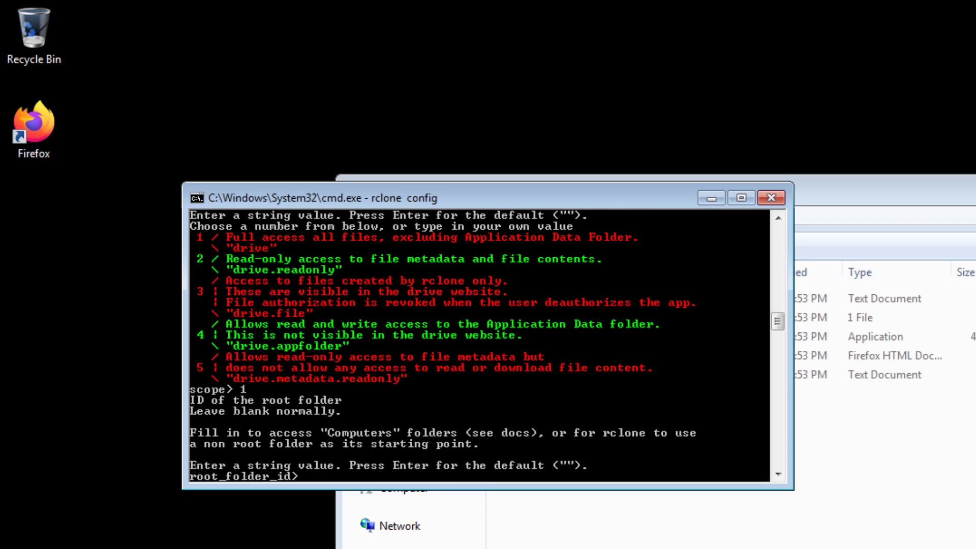
Step: Leave the root folder ID and service account file blank, keeping advanced config off and answering n to auto config
key("Return")
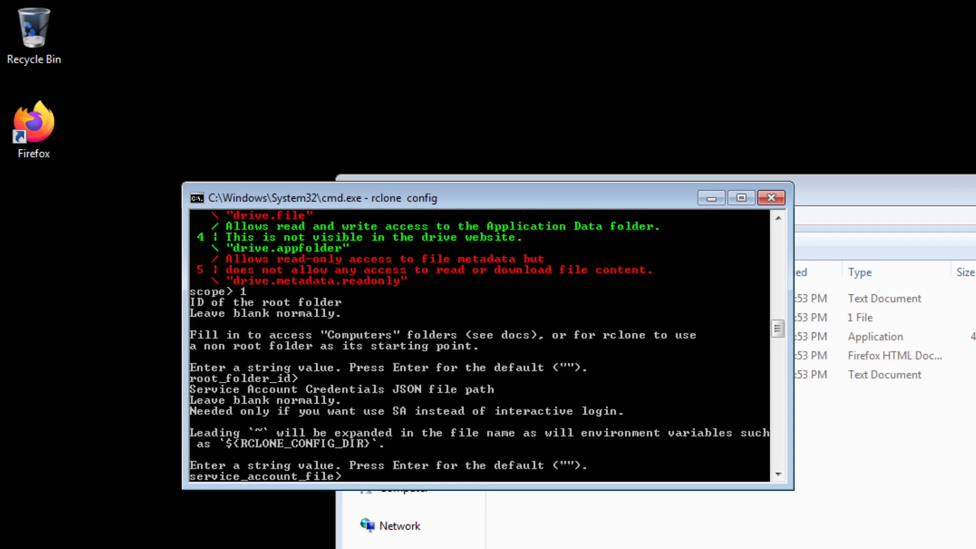
key("Return")
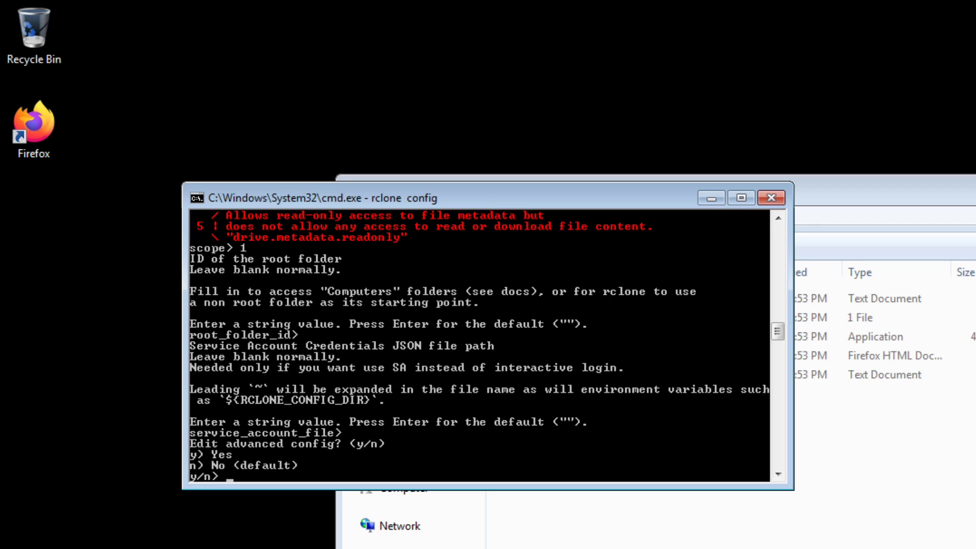
key("Return")
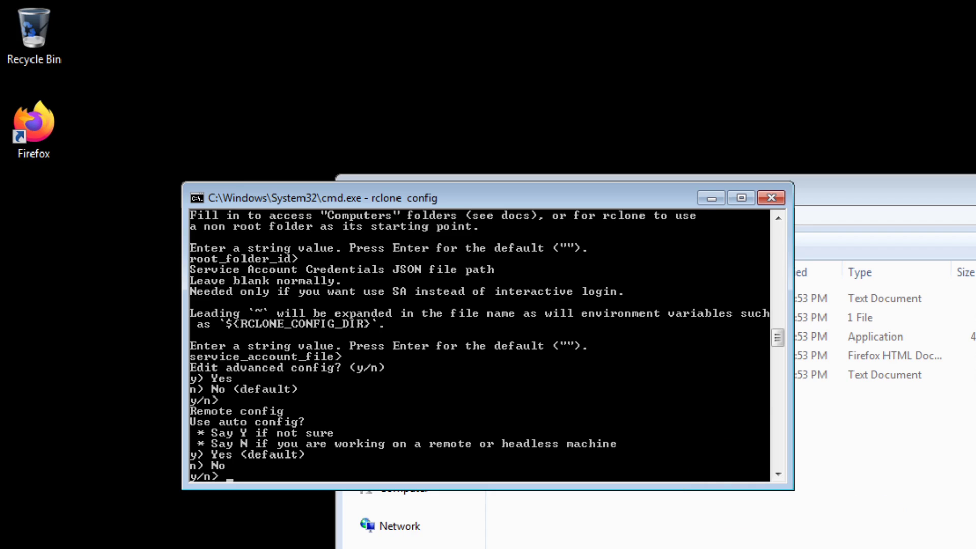
key("Return")
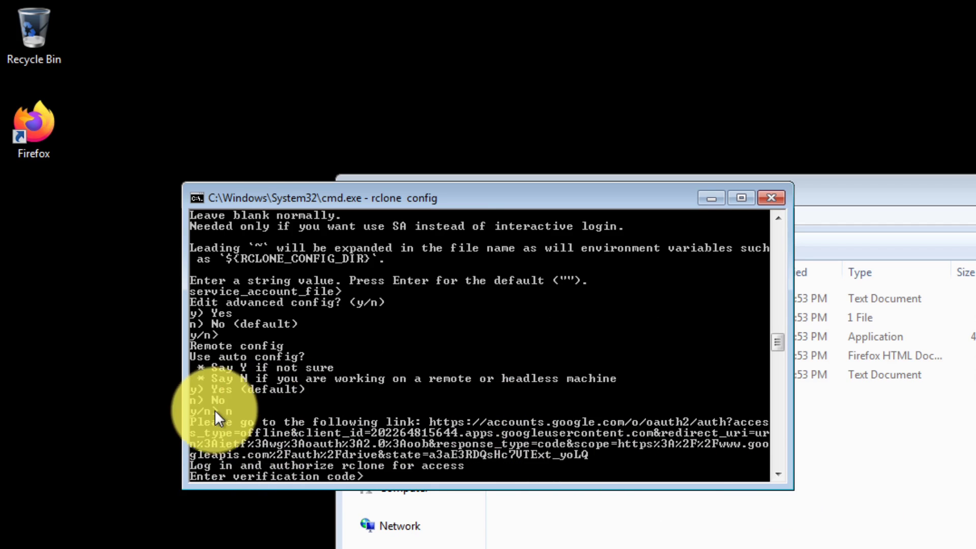
Step: Mark and copy the Google authorization link from the rclone output in the command prompt
right_click(528, 333)
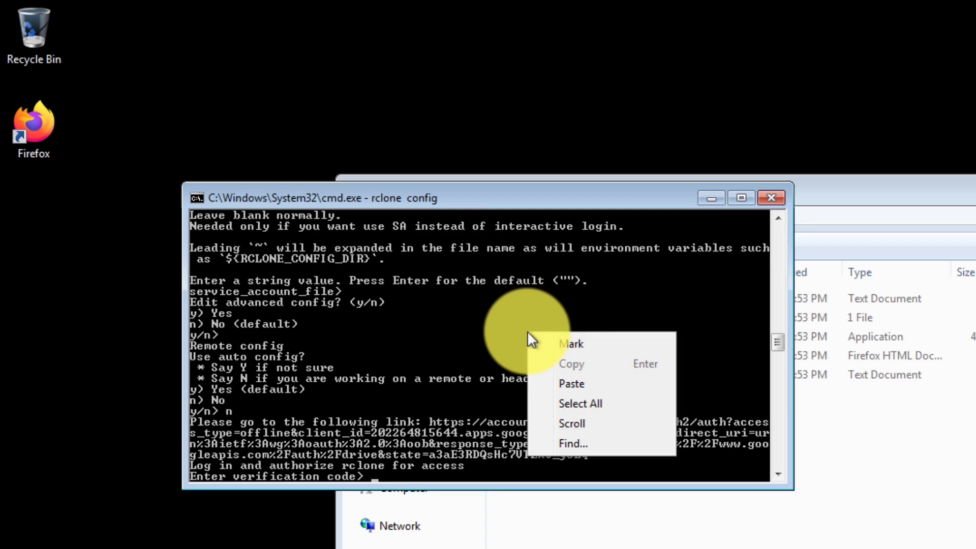
left_click(585, 346)
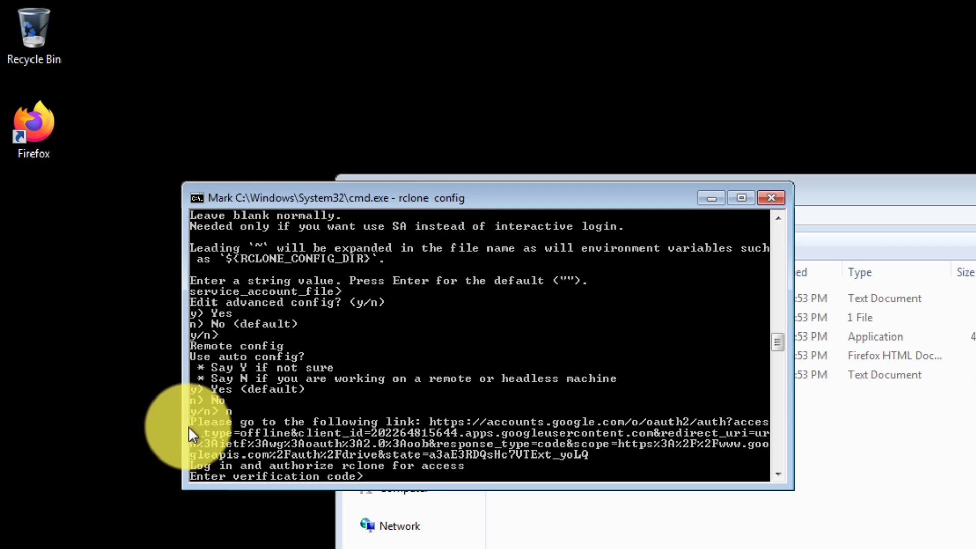
left_click_drag(192, 420, 777, 454)
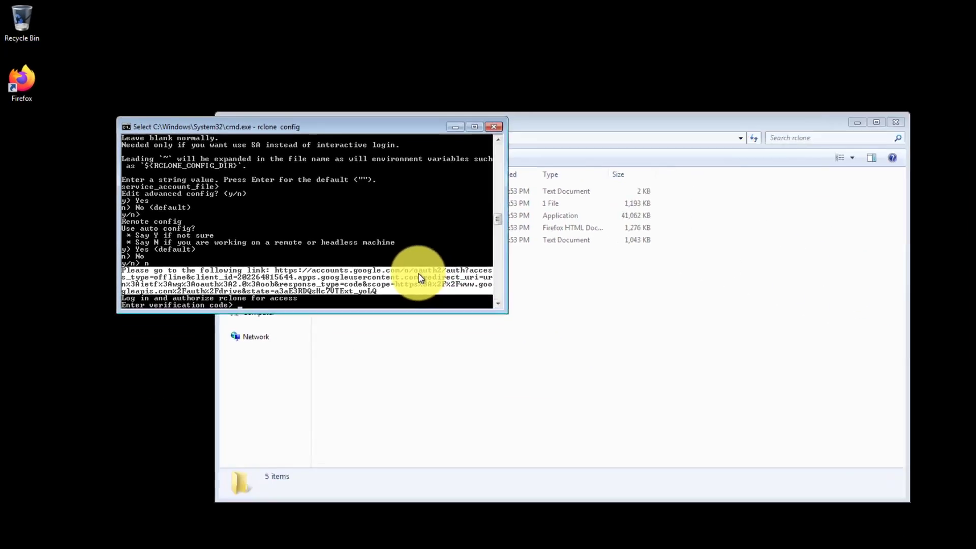
key("Return")
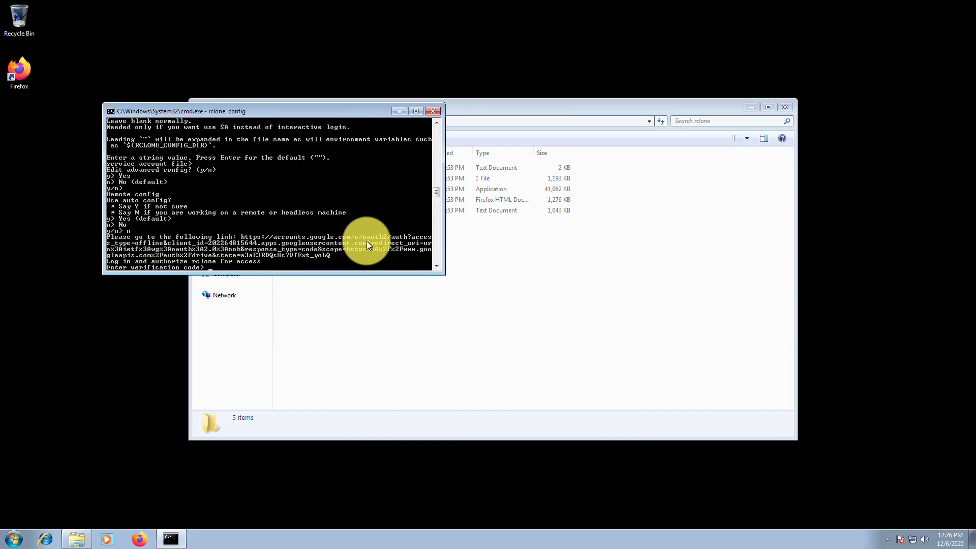
Step: Create a new text document in the rclone folder, open it in Notepad and paste the copied link text
left_click(520, 267)
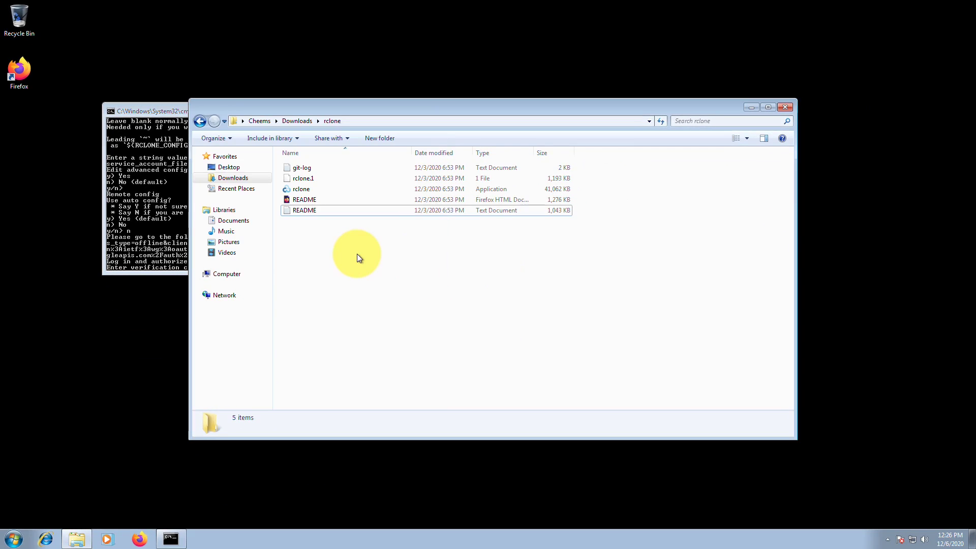
right_click(357, 254)
mouse_move(410, 364)
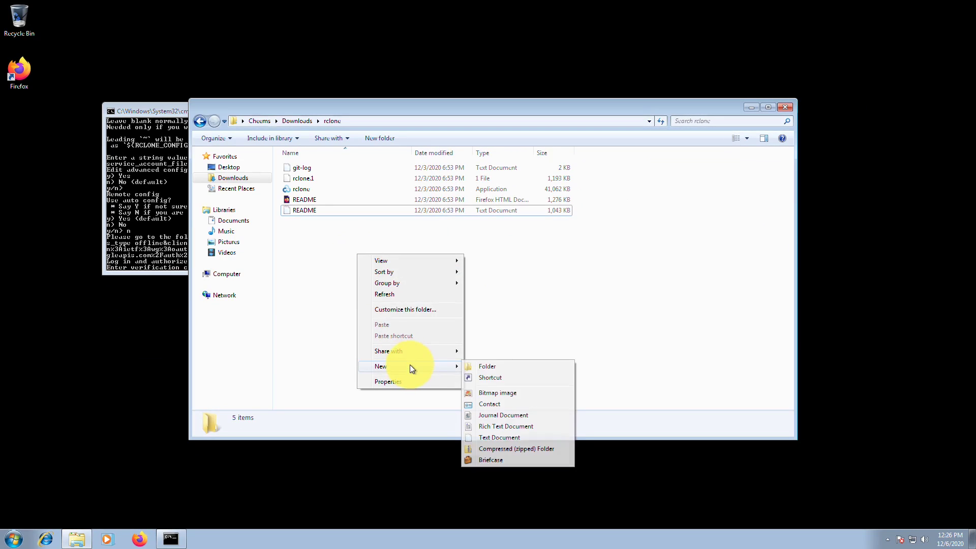
left_click(497, 437)
left_click(376, 259)
double_click(307, 180)
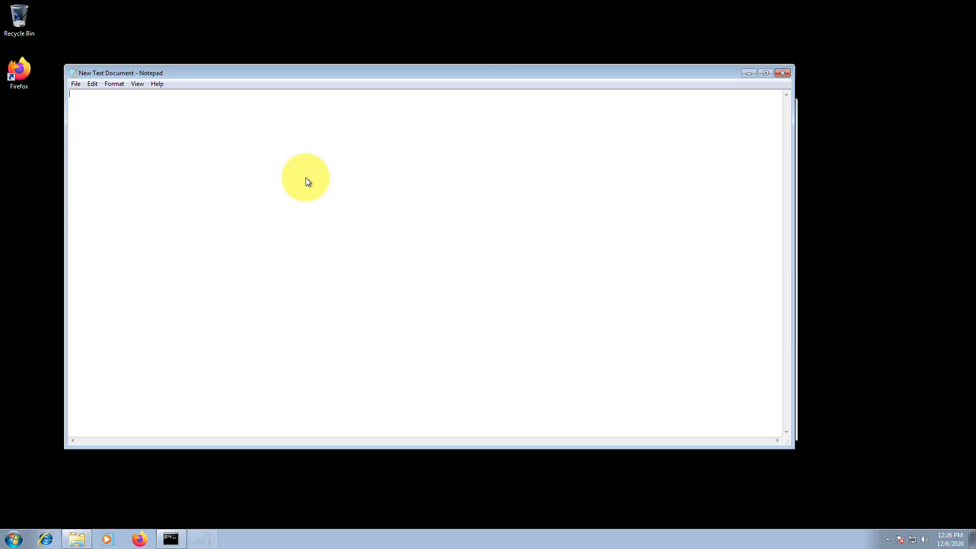
right_click(262, 142)
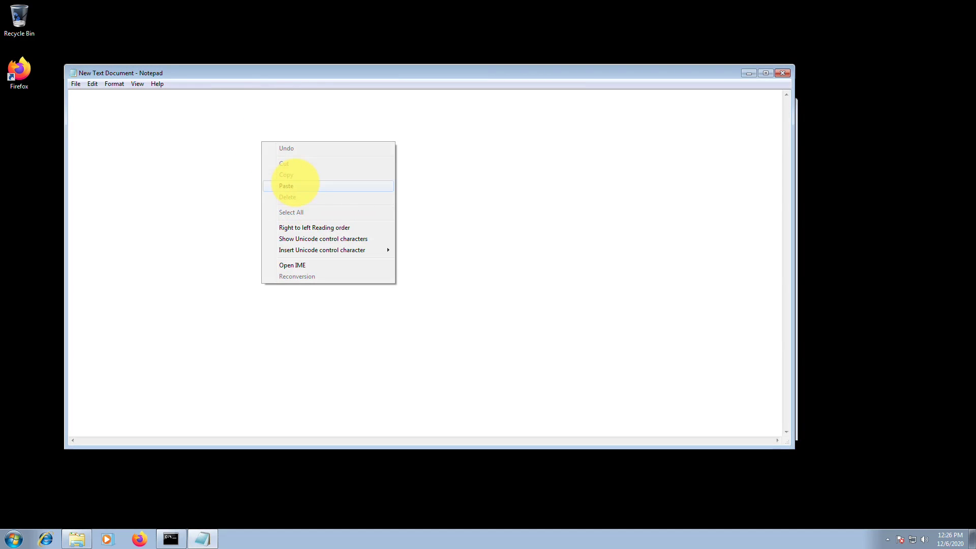
left_click(297, 187)
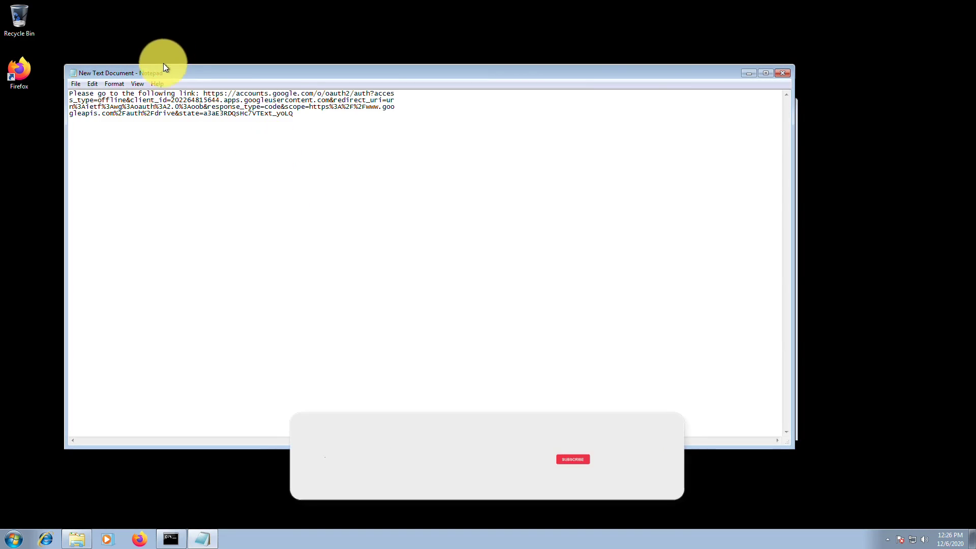
Step: Remove the "Please go to the following link:" text before the URL and copy the remaining link
left_click_drag(203, 93, 49, 81)
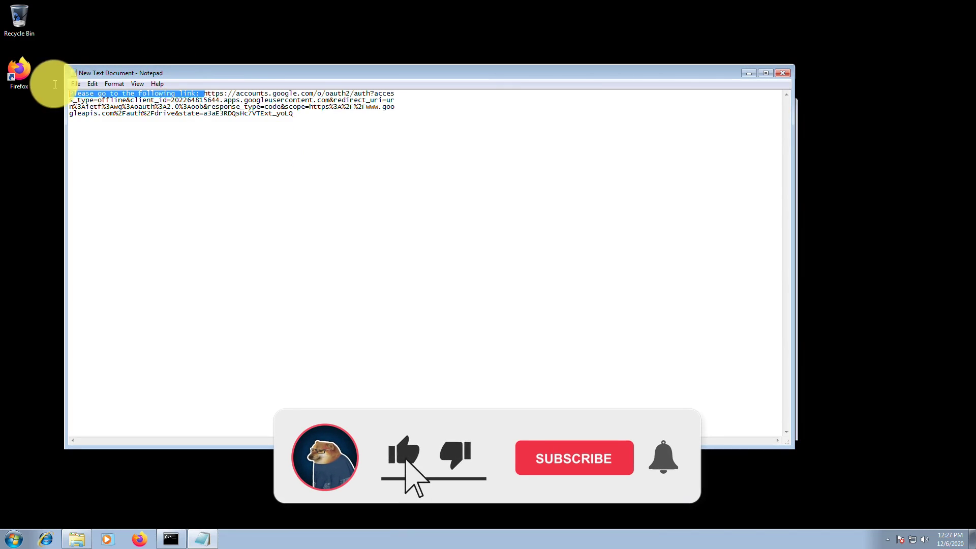
key("BackSpace")
left_click_drag(295, 113, 72, 77)
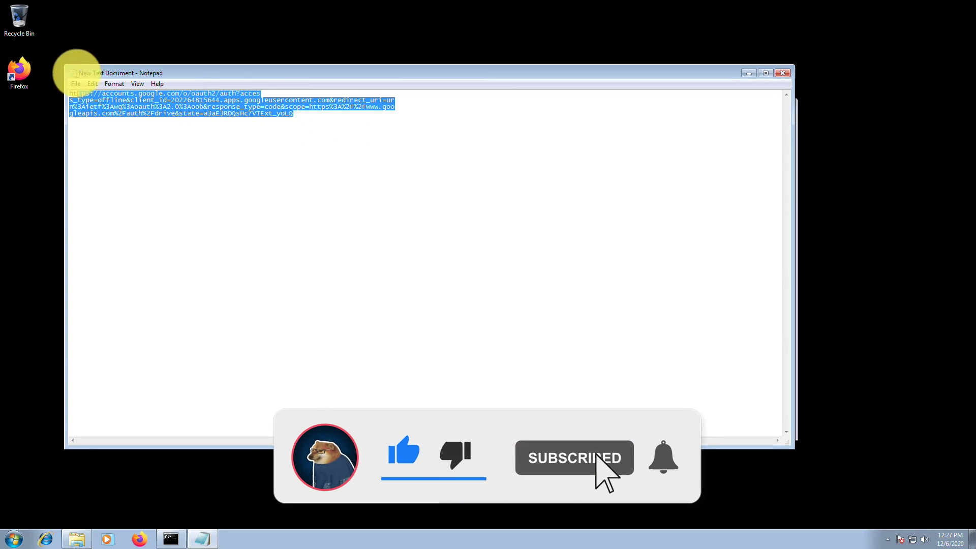
right_click(84, 102)
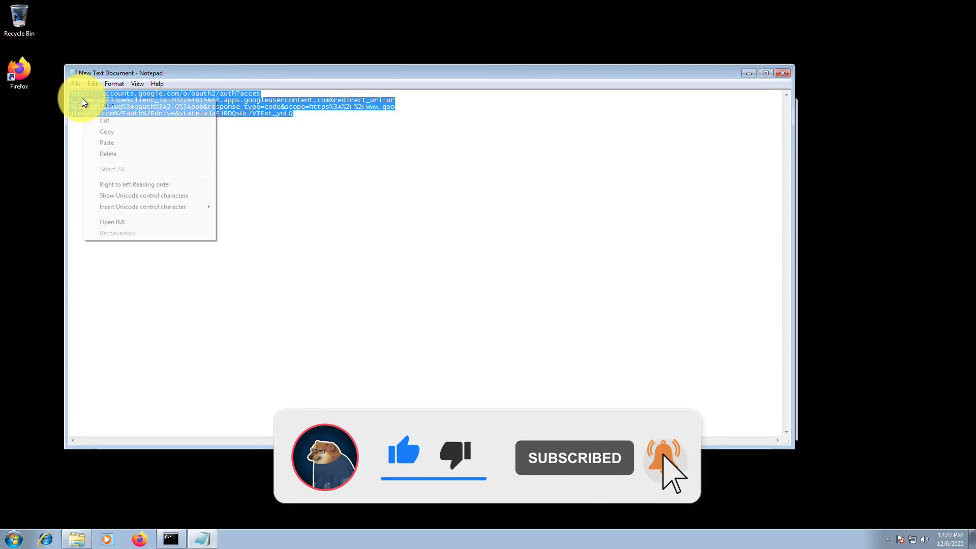
left_click(110, 132)
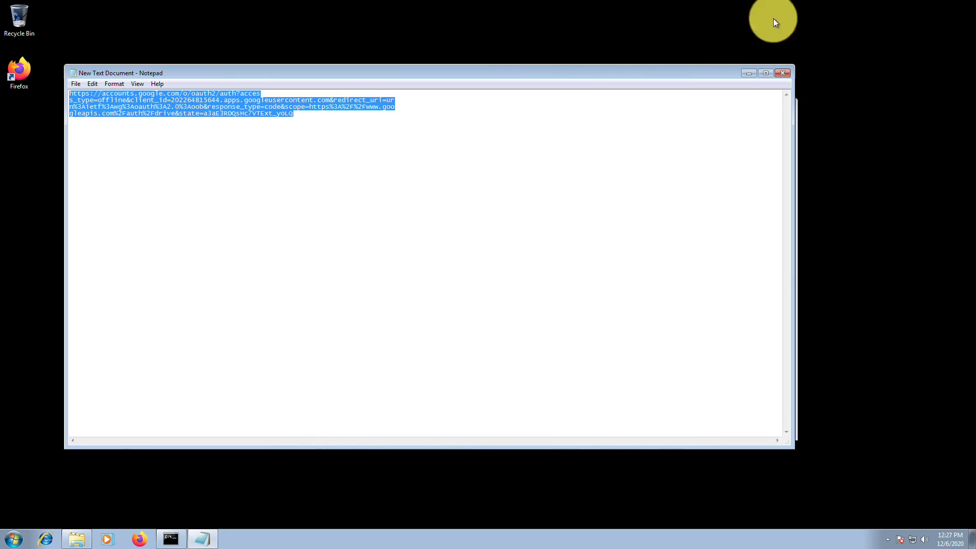
Step: Close the note without saving it and open the copied authorization link in Firefox
left_click(782, 76)
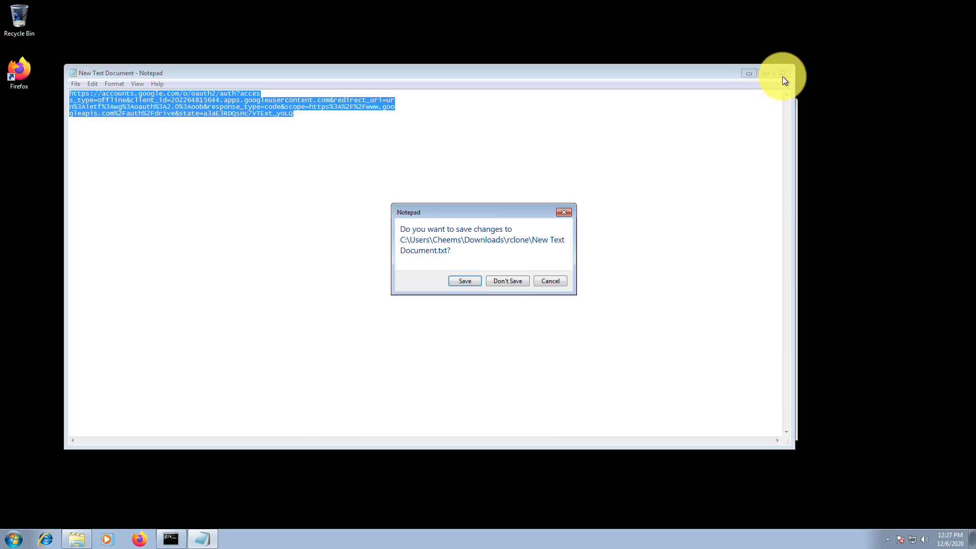
left_click(502, 281)
left_click(148, 532)
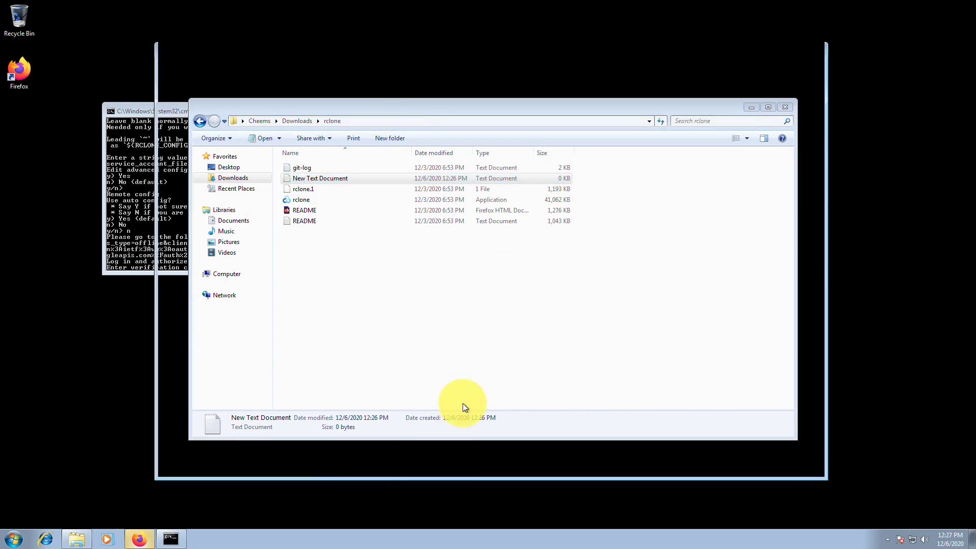
left_click(453, 137)
right_click(372, 66)
left_click(399, 122)
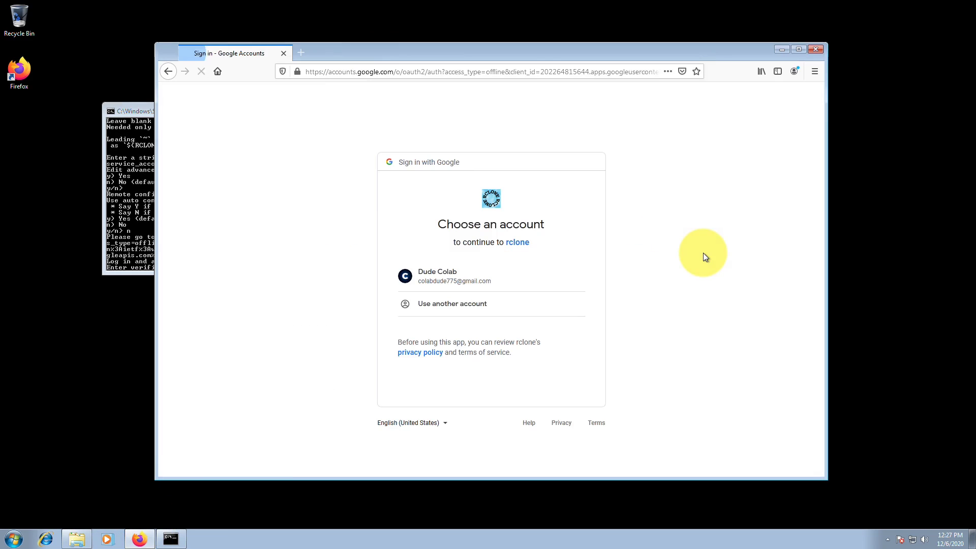
Step: Allow rclone to access the listed Google account and paste the generated verification code into the rclone prompt
left_click(425, 274)
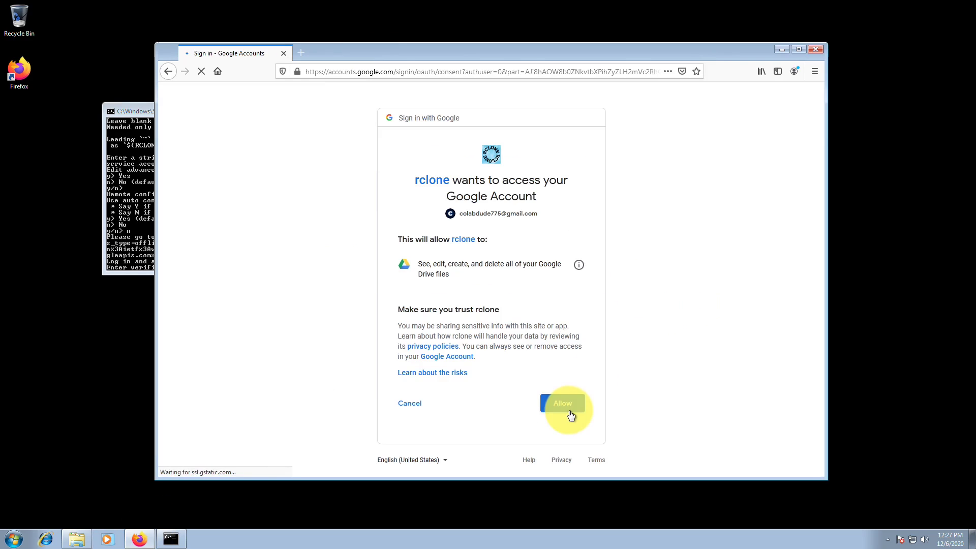
left_click(567, 407)
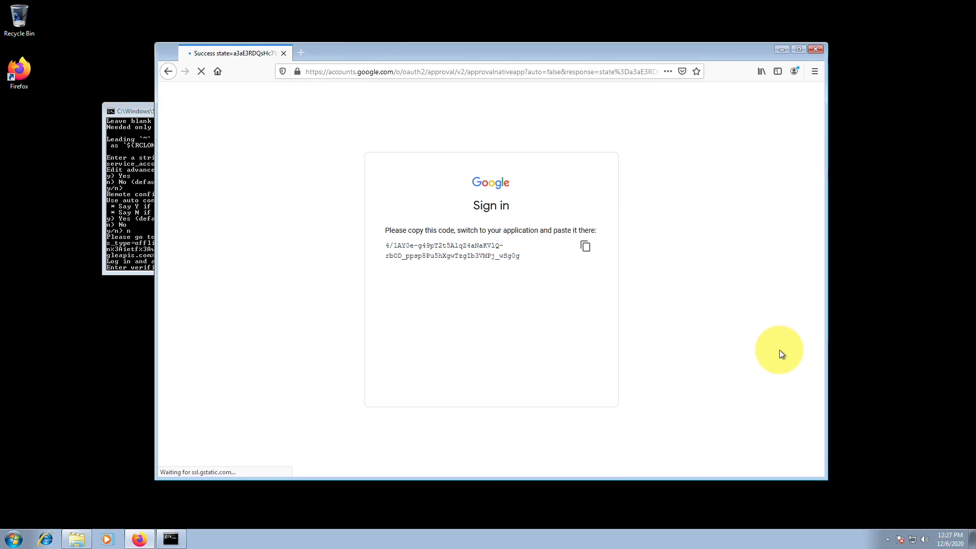
left_click(583, 247)
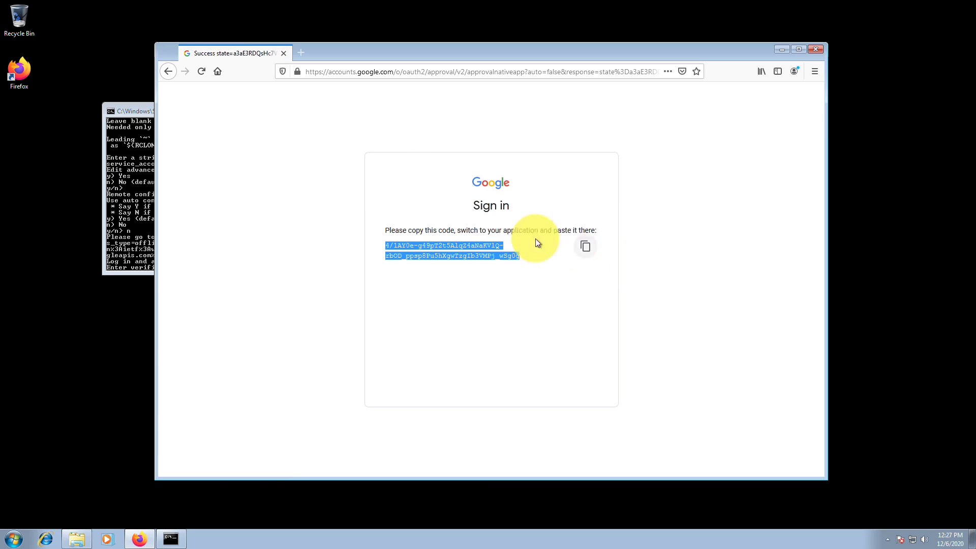
left_click(136, 110)
right_click(316, 265)
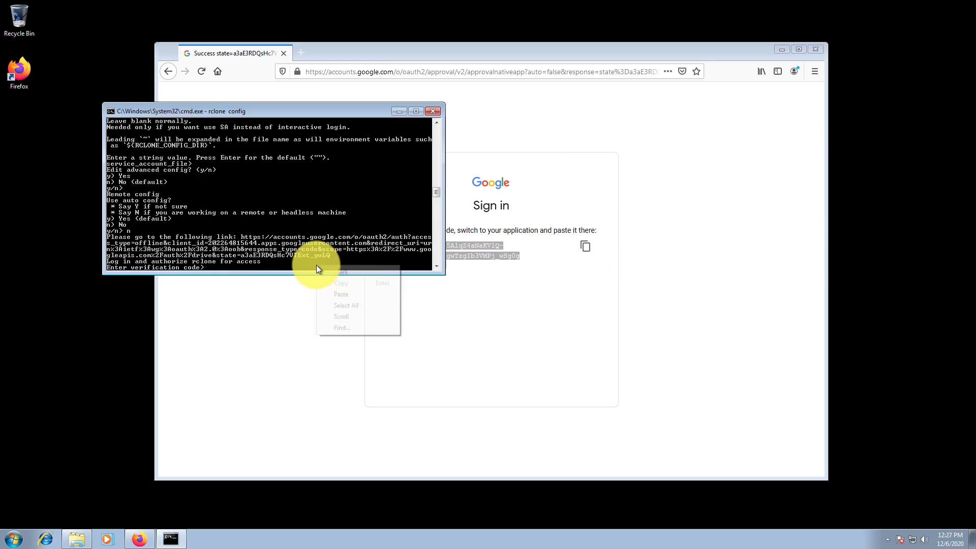
left_click(340, 293)
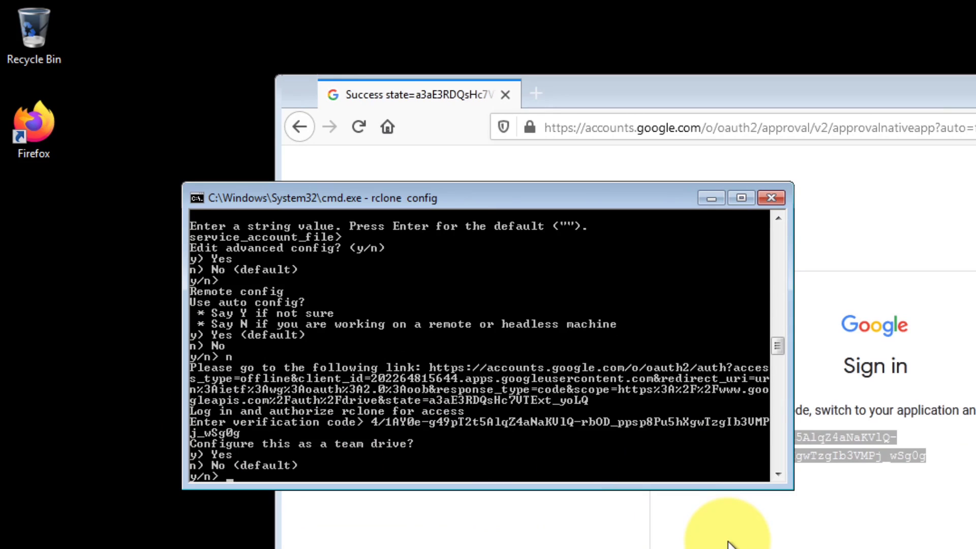
Step: Decline the team drive configuration and accept the colabdude remote
key("Return")
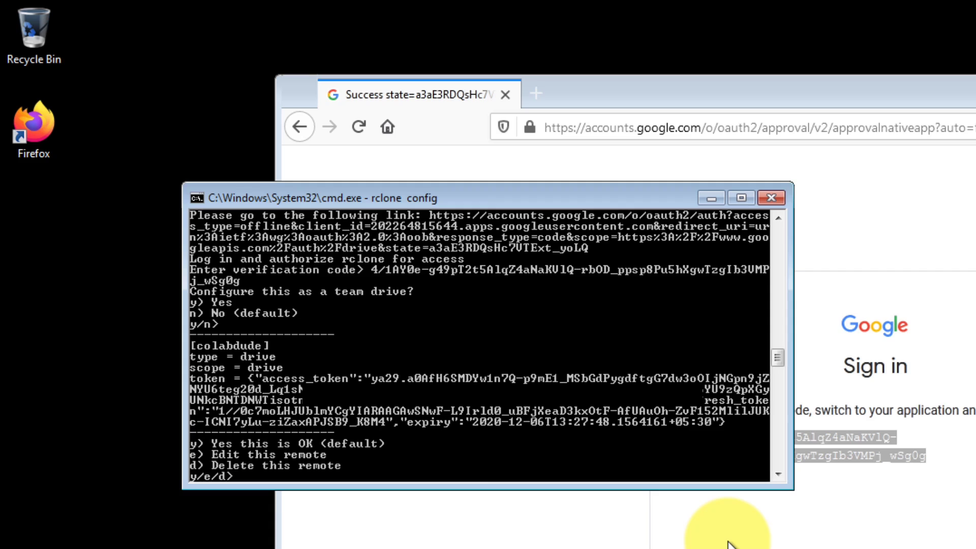
key("Return")
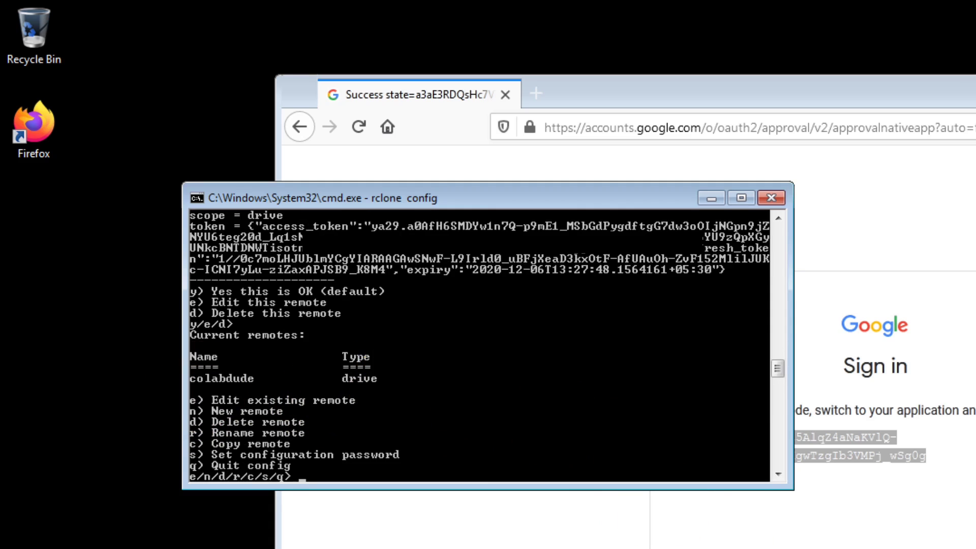
Step: Create another new remote named cheems with Google Drive, option 13, as its storage type, closing the finished sign-in page
type("n")
key("Return")
left_click(505, 94)
type("cheese")
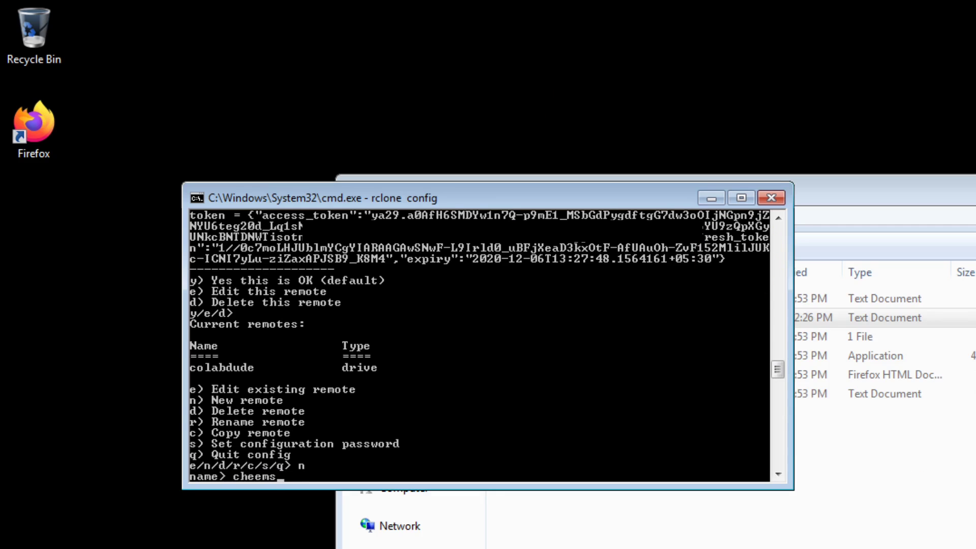
key("Return")
type("13")
key("Return")
Step: Leave the cheems remote's client ID and client secret blank, and set its scope to 1 for full access
key("Return")
key("Return")
type("1")
key("Return")
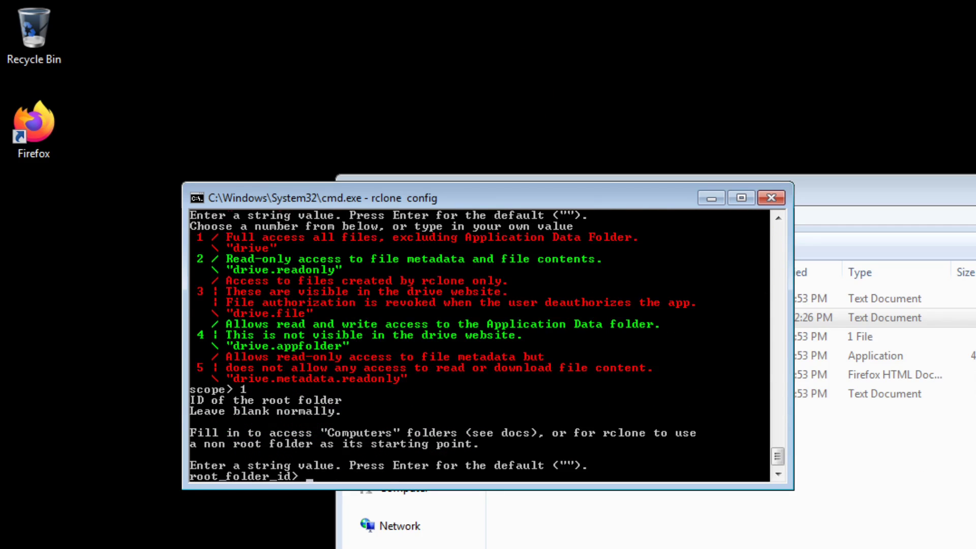
Step: Leave the root folder ID and service account file blank, keep advanced config off and accept the default auto config
key("Return")
key("Return")
key("Return")
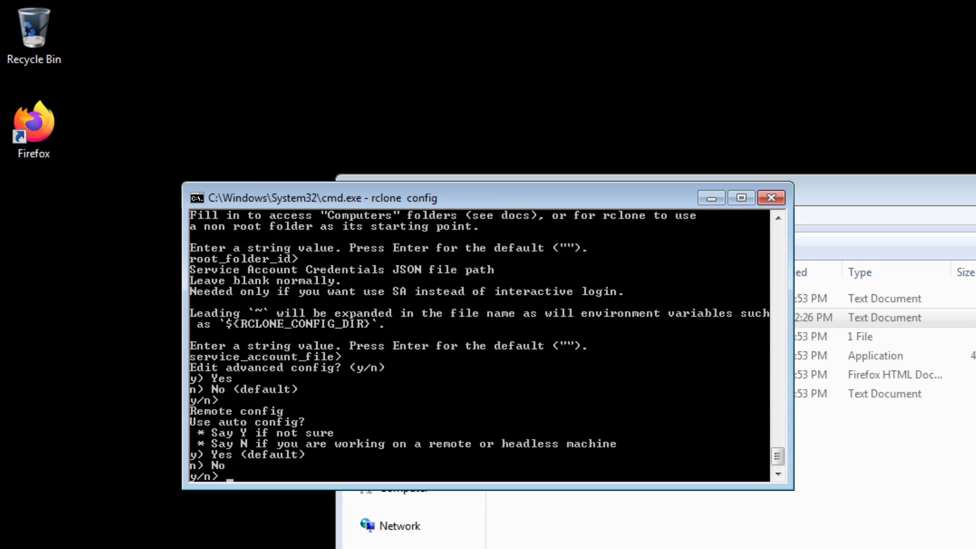
key("Return")
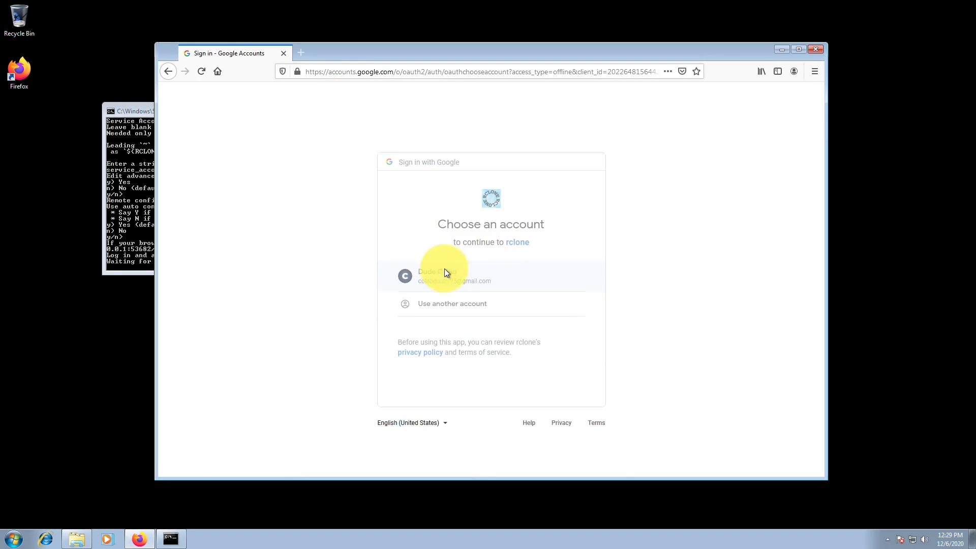
Step: Authorize rclone with the listed Google account in the browser and return to the command prompt
left_click(445, 271)
left_click(565, 342)
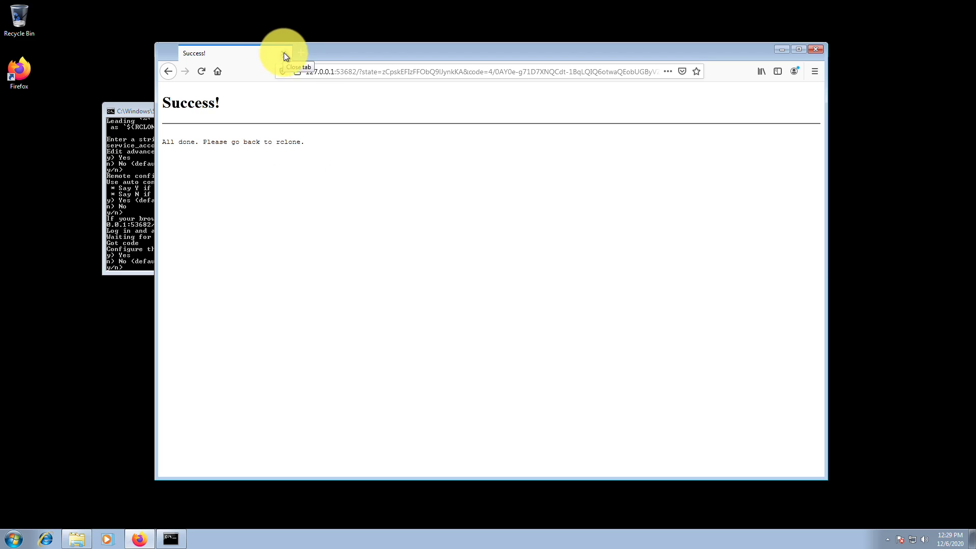
left_click(139, 109)
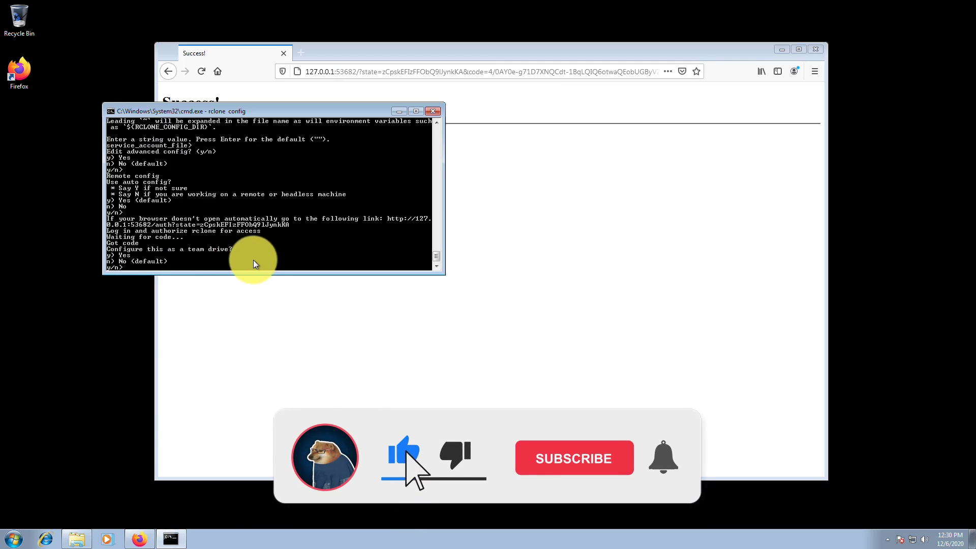
Step: Open Google Drive in the browser, expand its shared drives to view them, and close the page
left_click(566, 227)
left_click(447, 74)
left_click(439, 104)
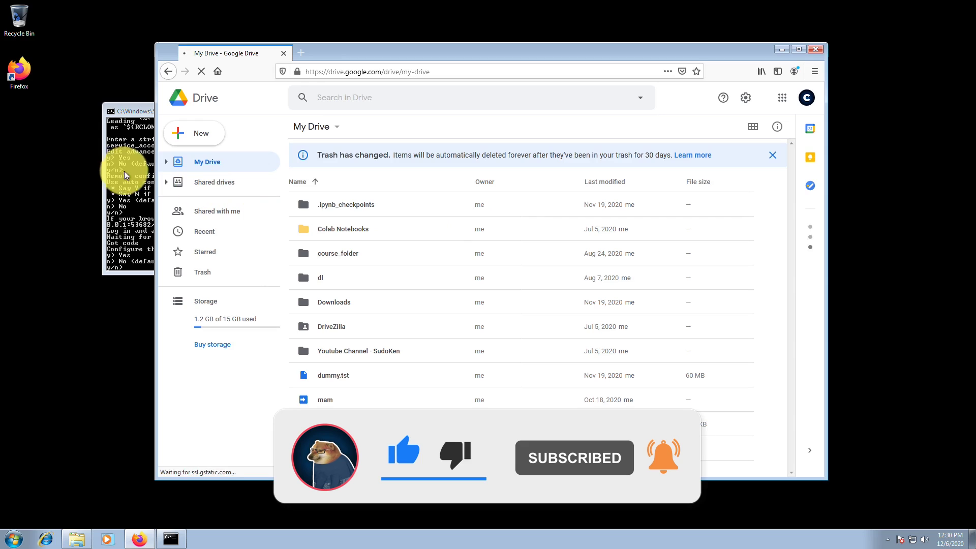
left_click(166, 182)
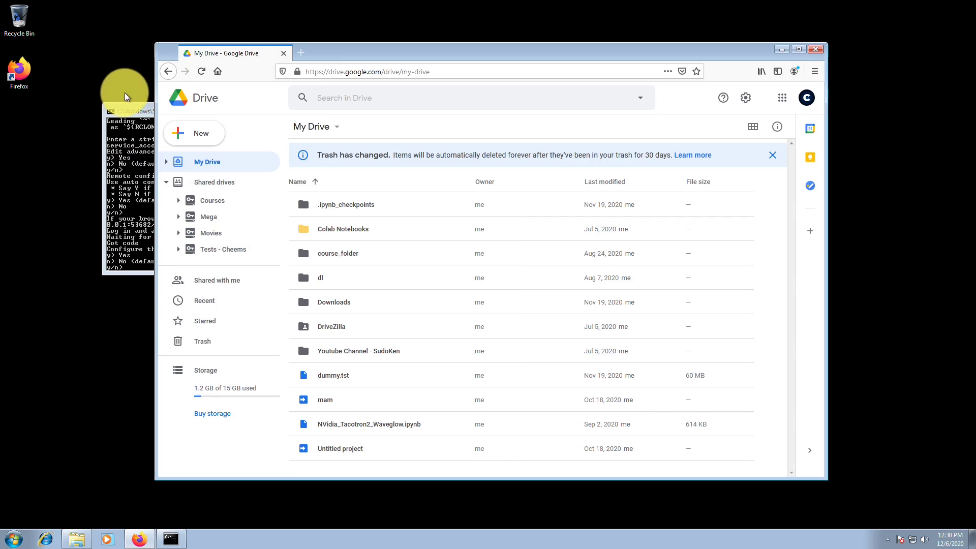
left_click(282, 53)
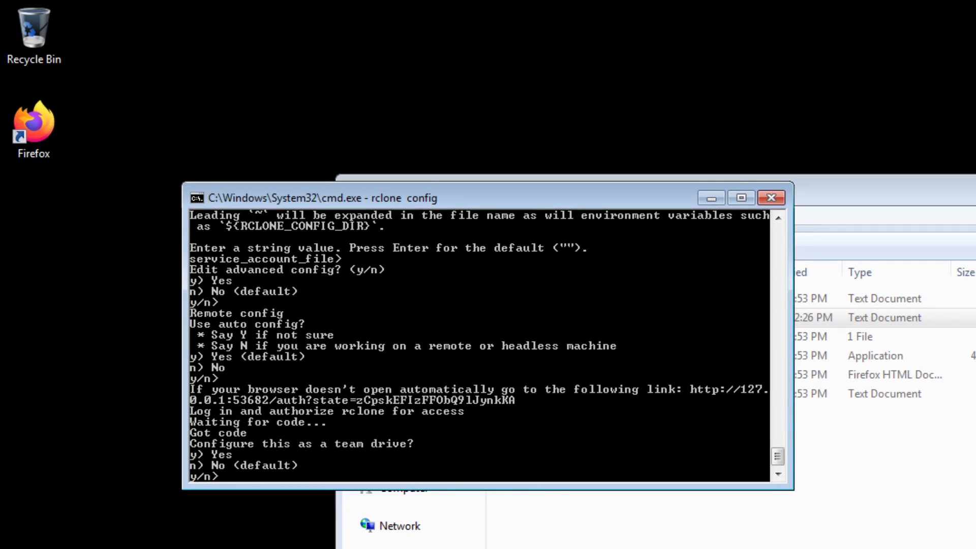
Step: Configure cheems as a team drive using option 4, Tests - Cheems, and accept the remote
type("y")
key("Return")
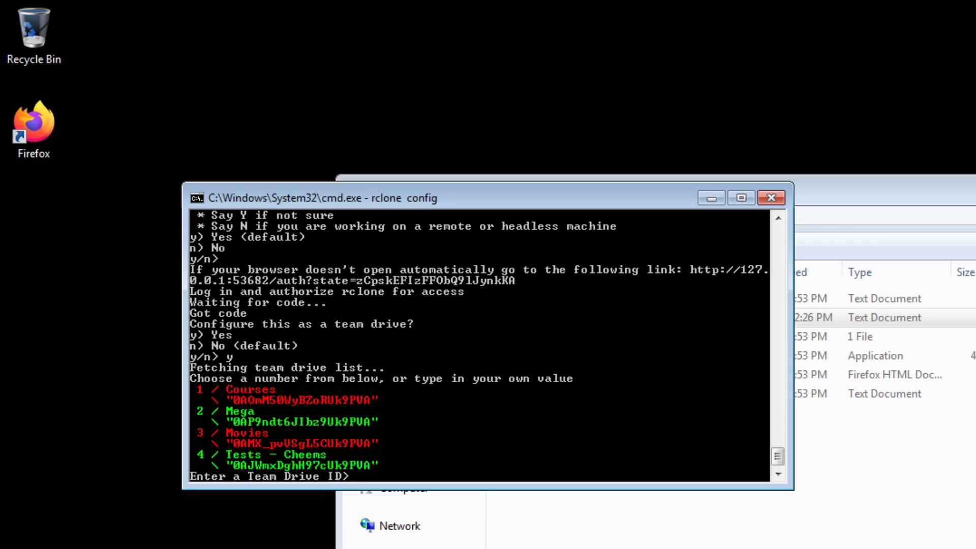
type("4")
key("Return")
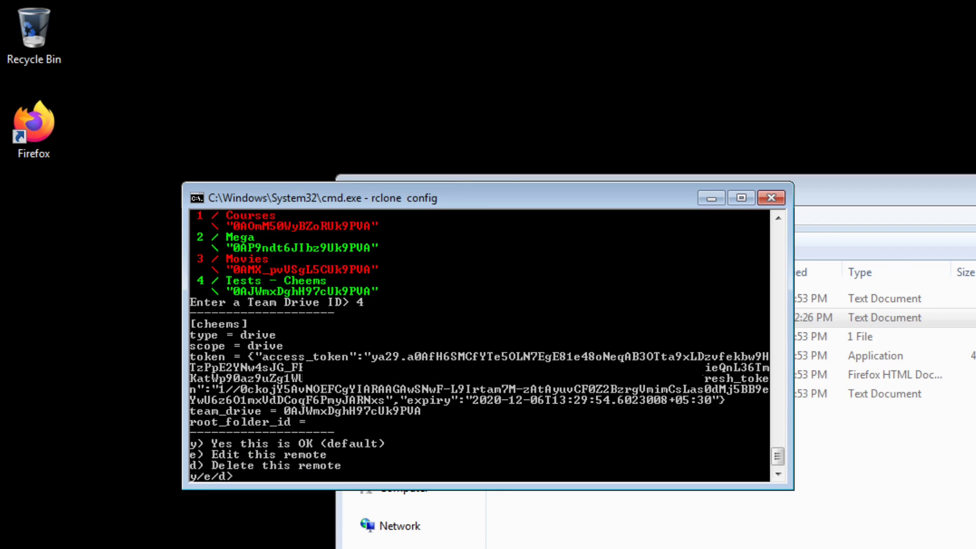
key("Return")
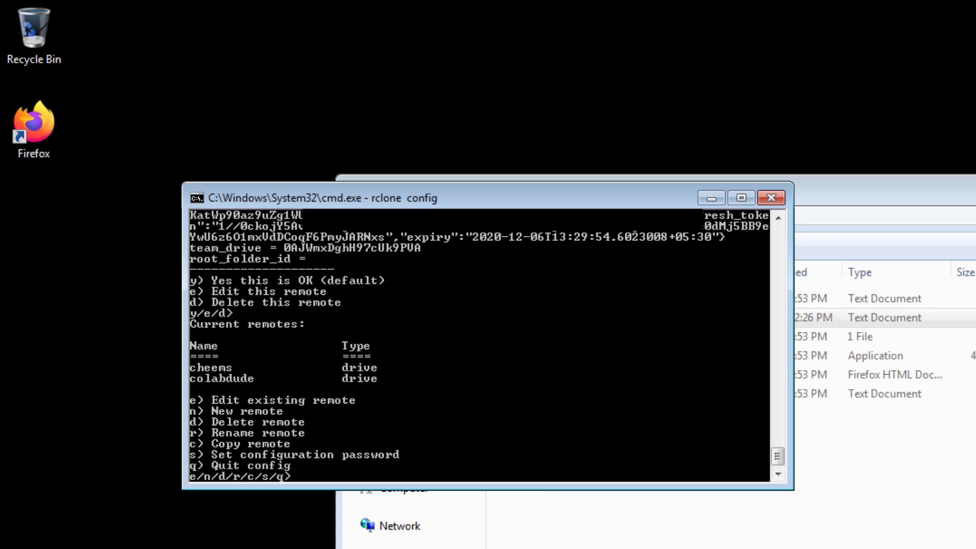
Step: Quit the rclone configuration and run rclone config file to show where the configuration file is stored
type("q")
key("Return")
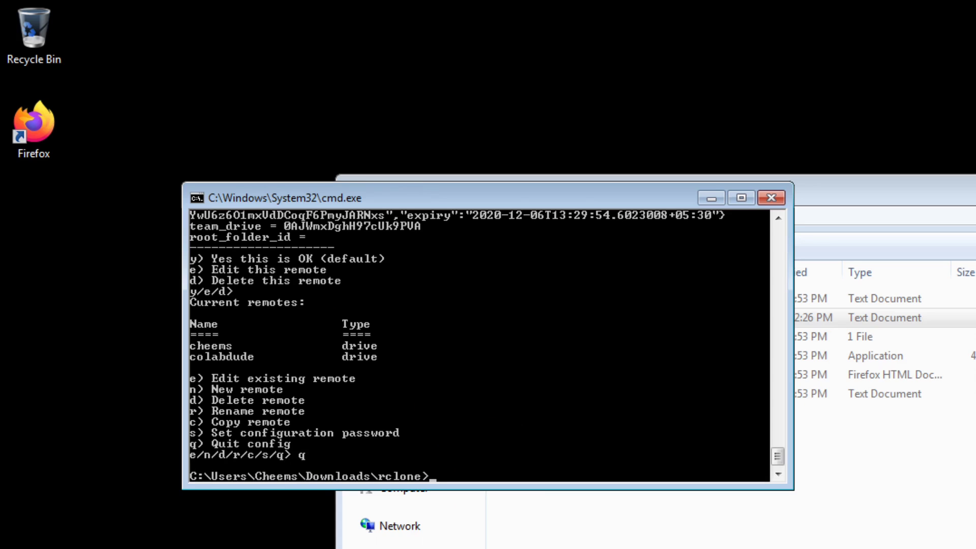
type("rclone config file")
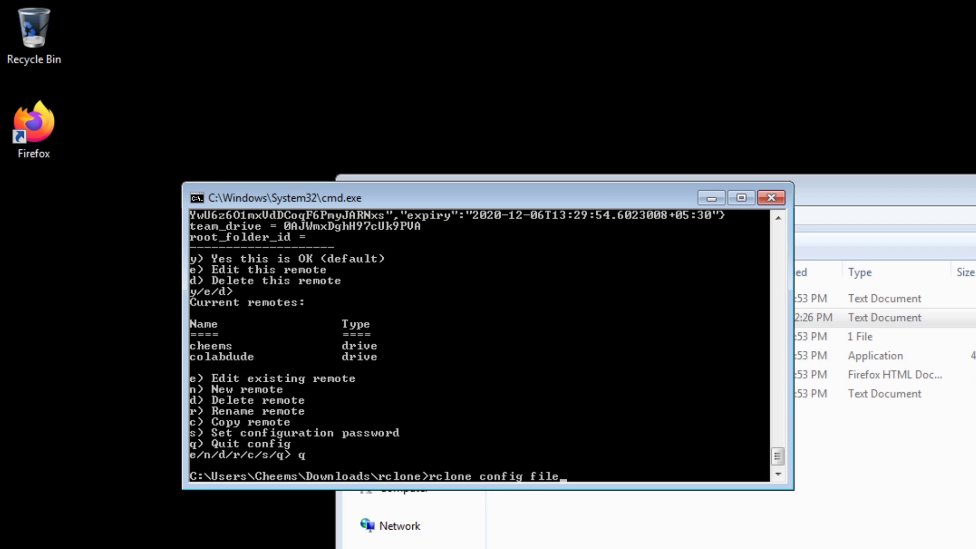
key("Return")
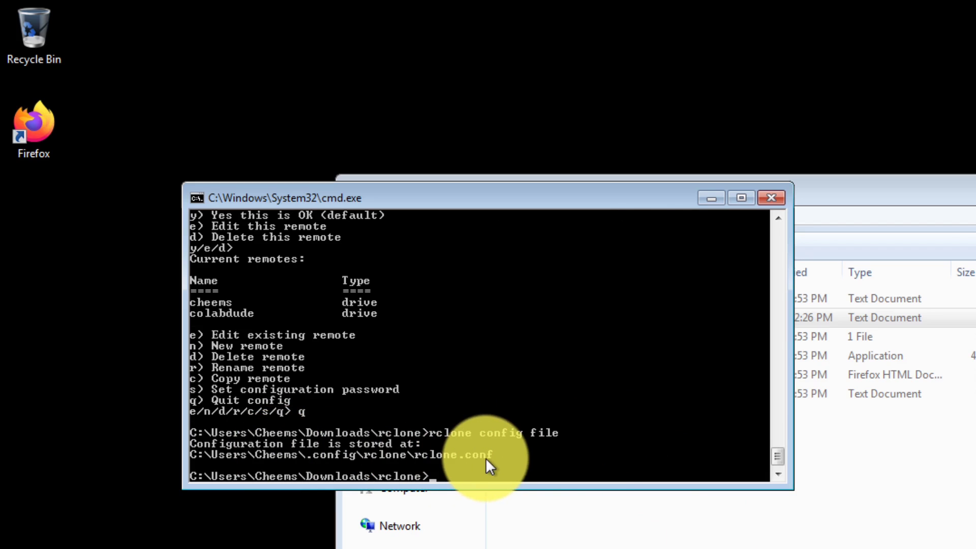
Step: Switch to the file manager and browse from drive C: through Users and the user's home folder to .config\rclone
left_click_drag(372, 192, 247, 209)
left_click(746, 472)
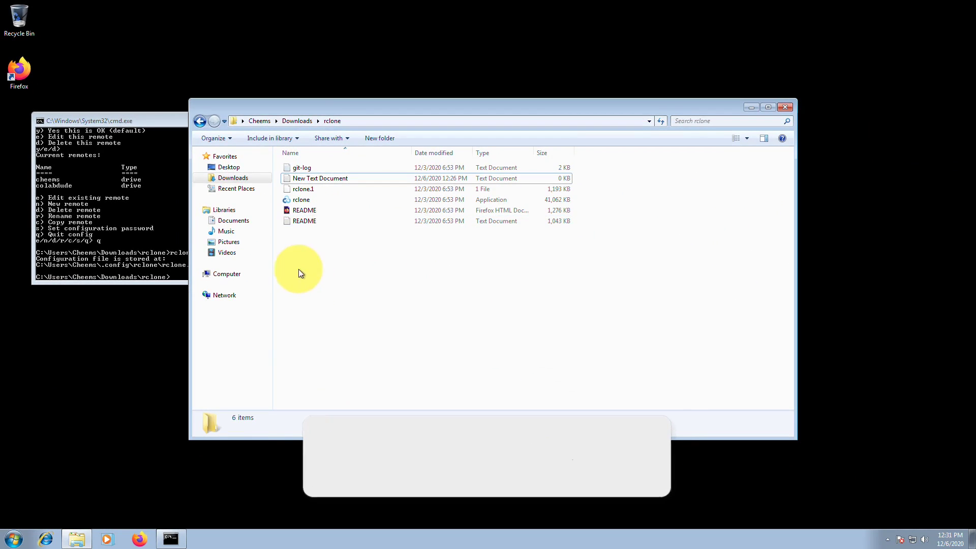
left_click(238, 275)
double_click(288, 172)
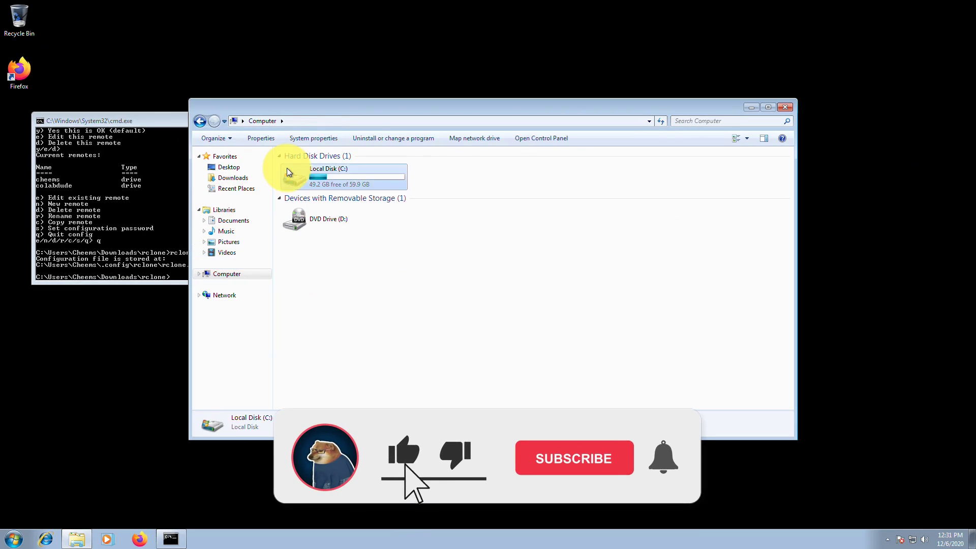
double_click(288, 198)
double_click(291, 169)
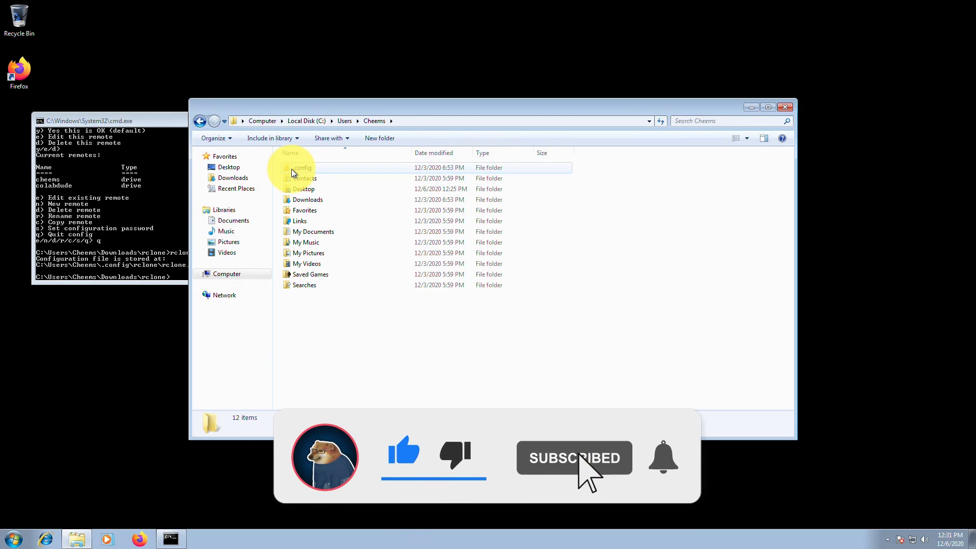
double_click(291, 169)
double_click(291, 169)
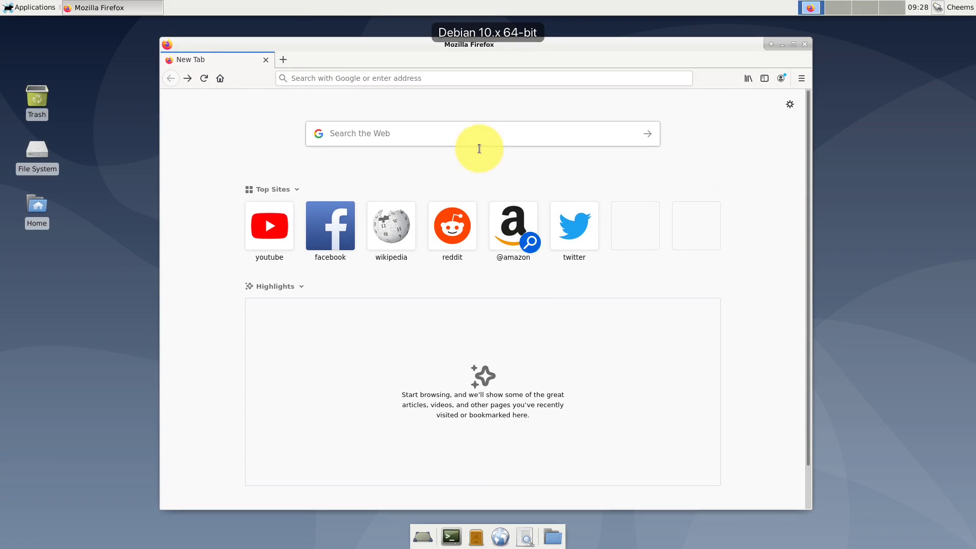
Step: On the Debian machine, search the web for rclone and open the Downloads page on rclone.org
left_click(477, 138)
type("rclone")
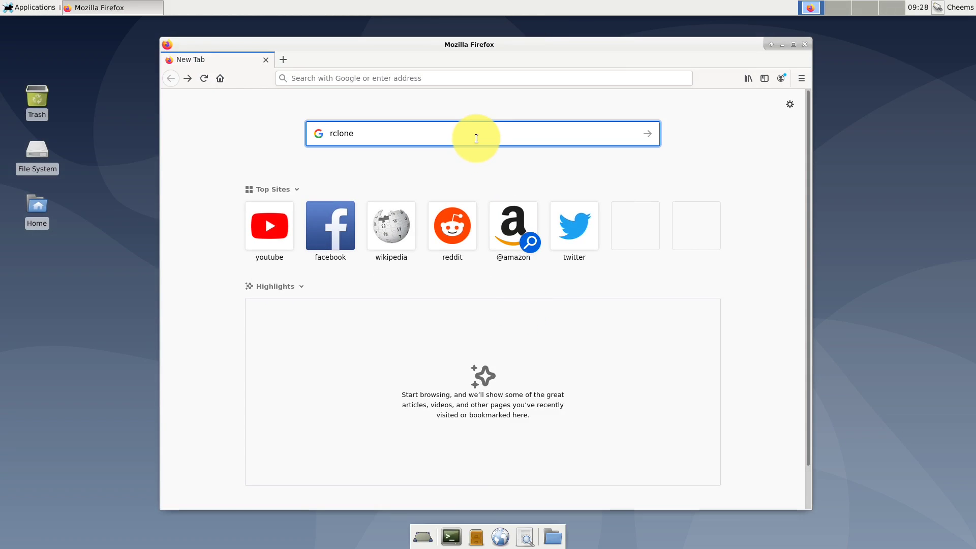
key("Return")
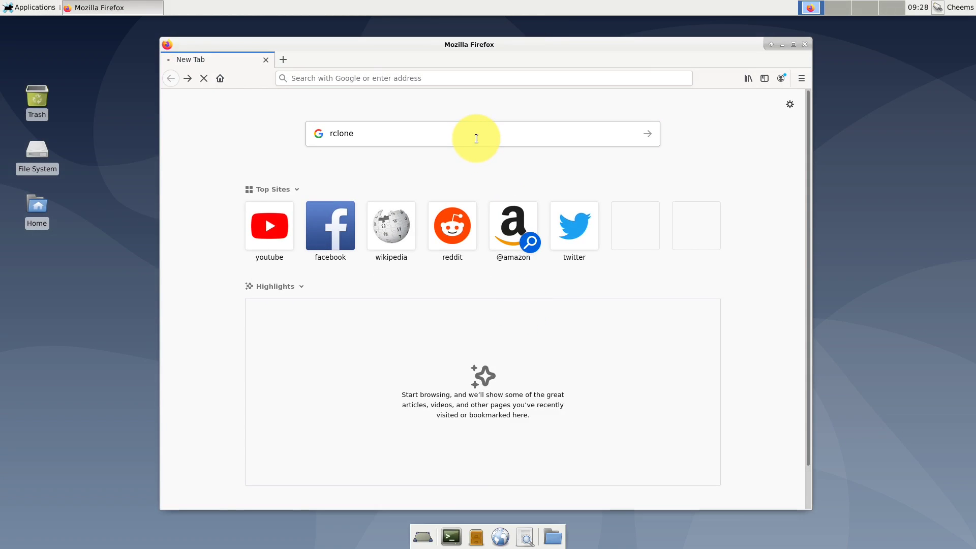
left_click(267, 201)
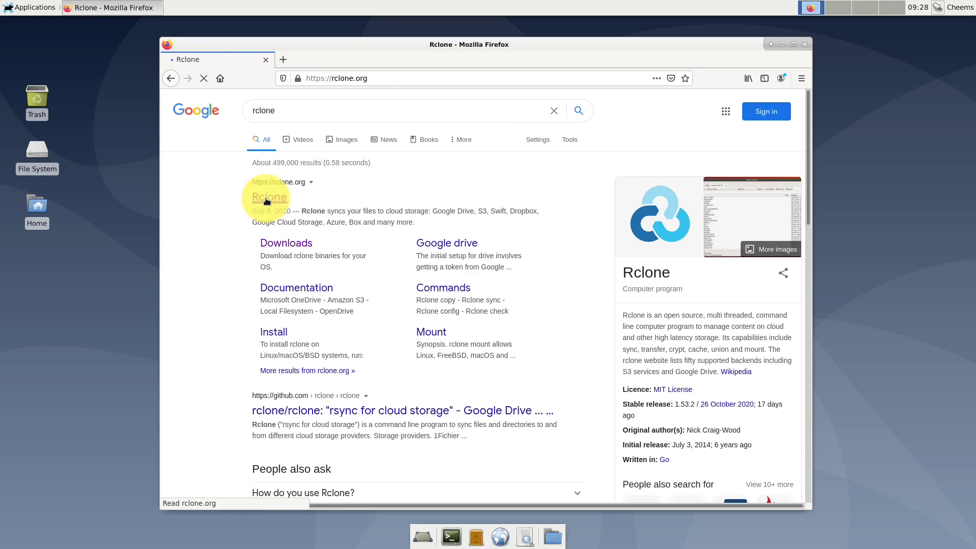
left_click(299, 105)
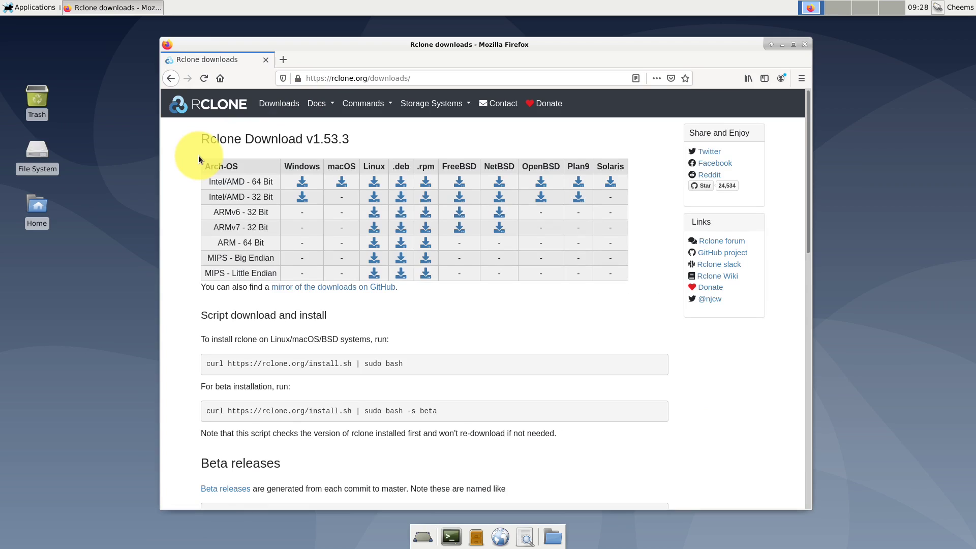
left_click_drag(205, 340, 203, 363)
key("ctrl+c")
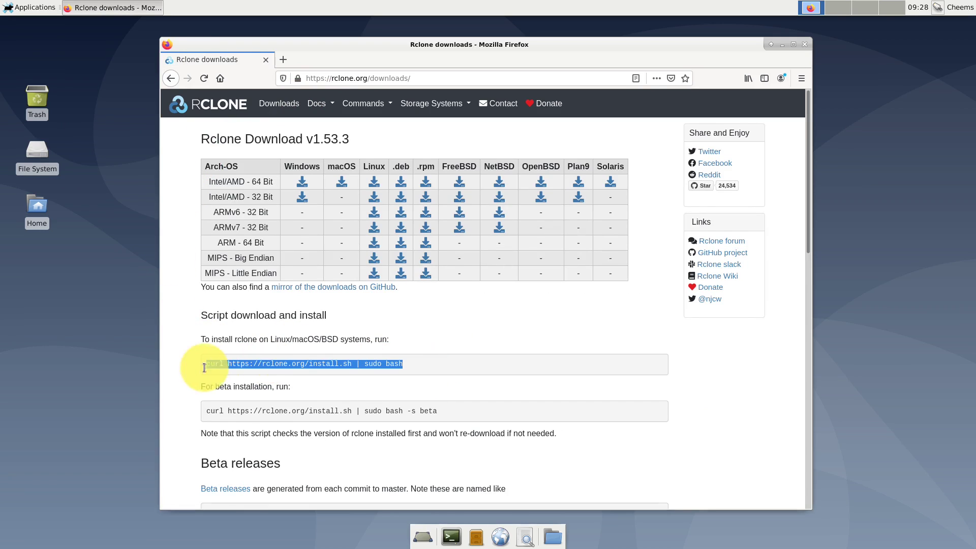
right_click(254, 365)
left_click(276, 375)
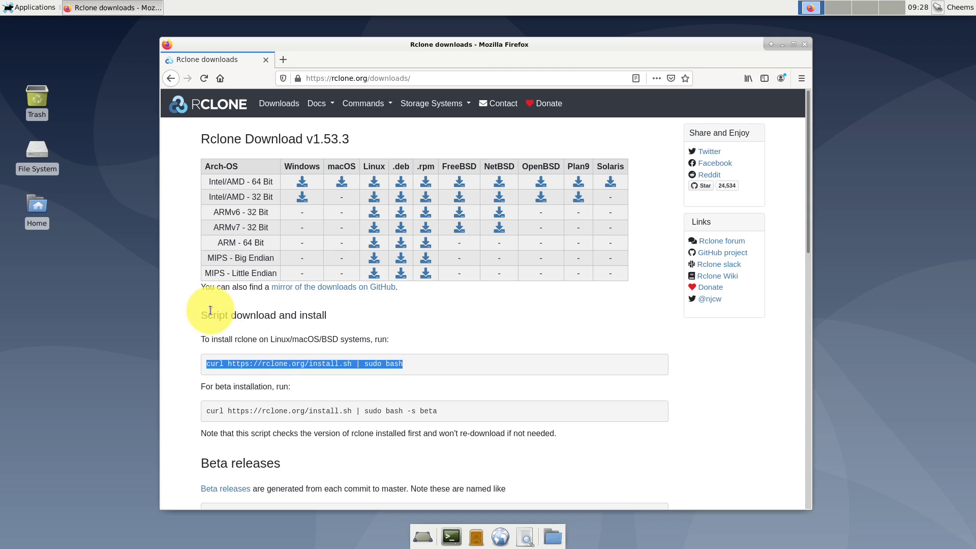
left_click(180, 357)
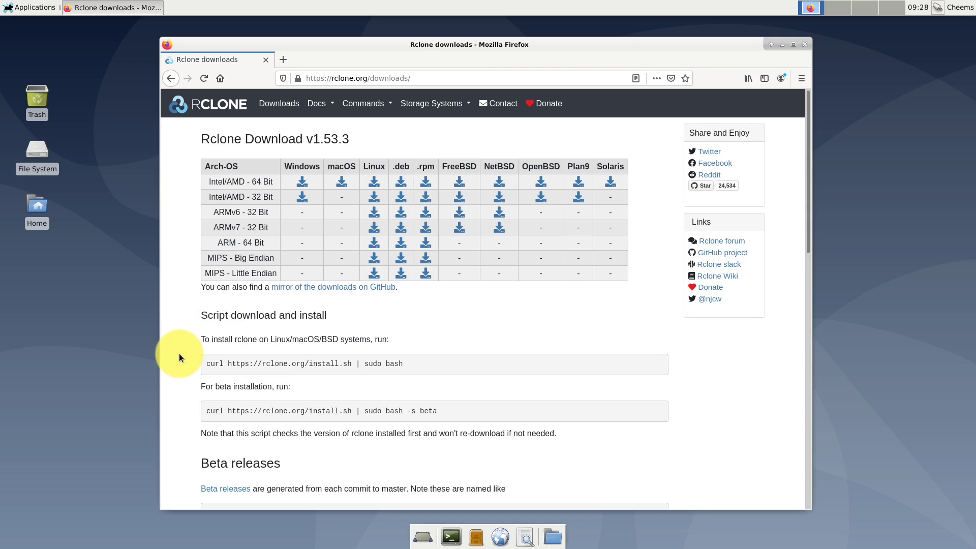
Step: Close the browser, open a terminal and try to run the copied rclone install command, entering the sudo password
left_click(802, 46)
left_click(452, 536)
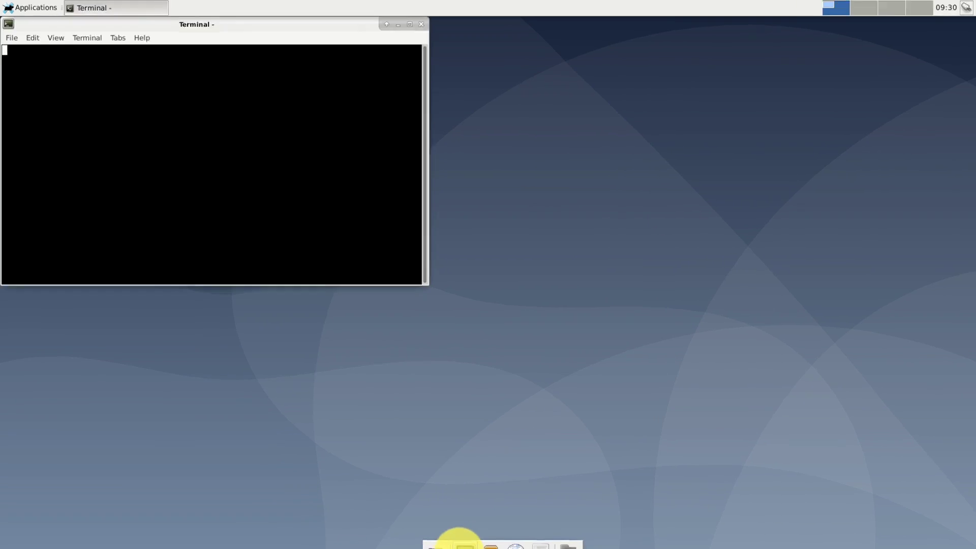
right_click(169, 127)
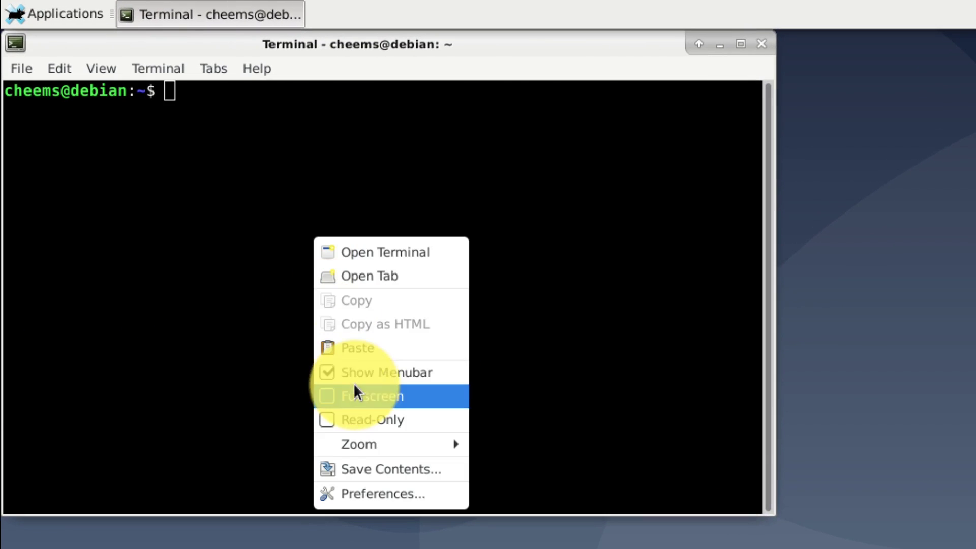
left_click(356, 354)
key("Return")
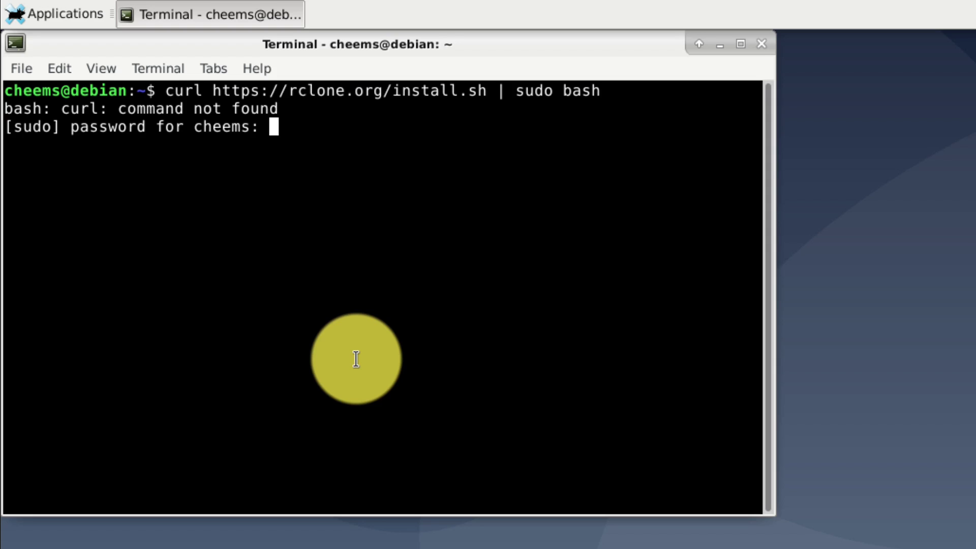
key("Return")
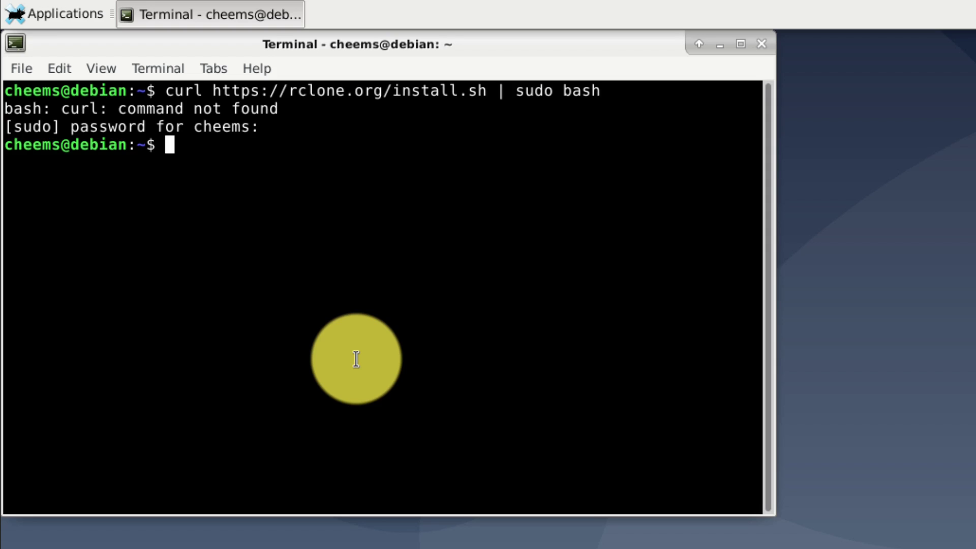
Step: Install curl with sudo apt install curl and answer y to continue
type("sud")
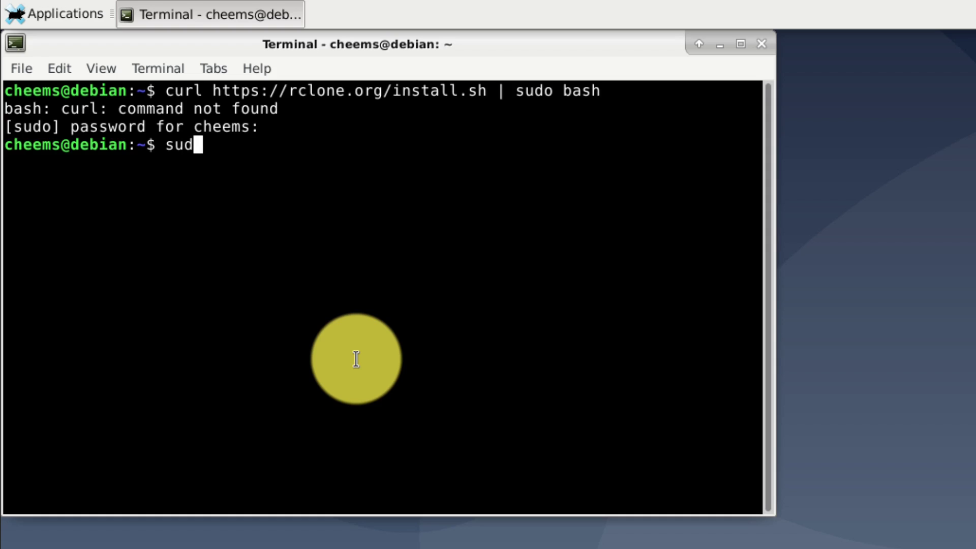
type("o apt ")
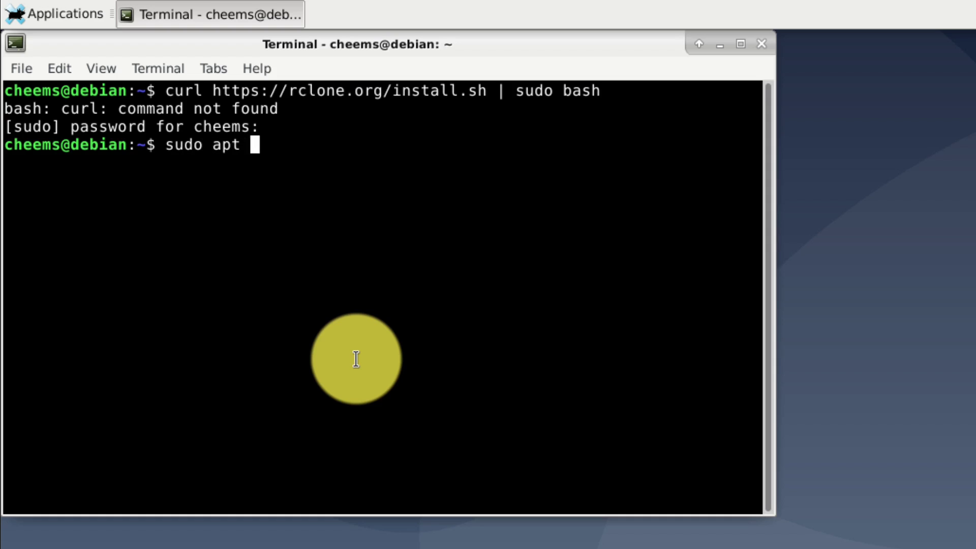
type("install c")
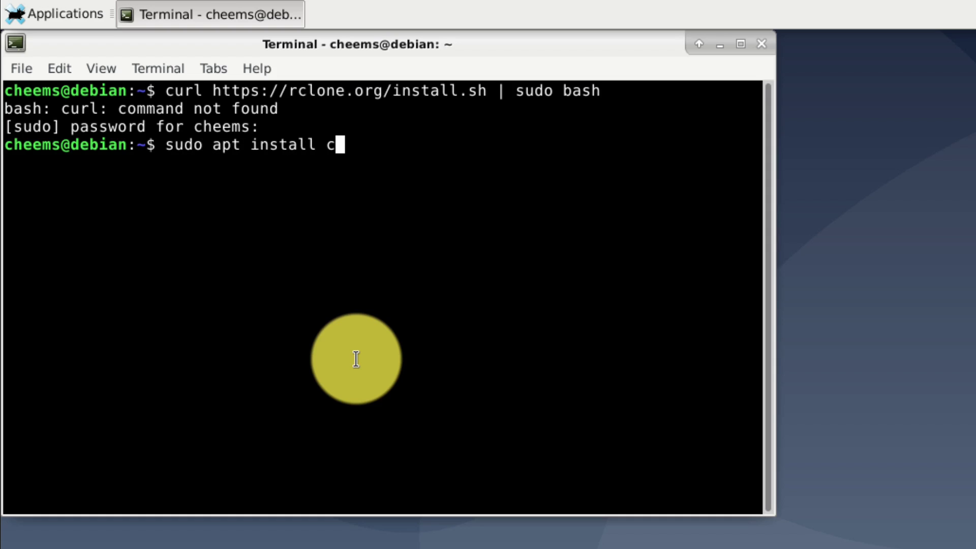
type("url")
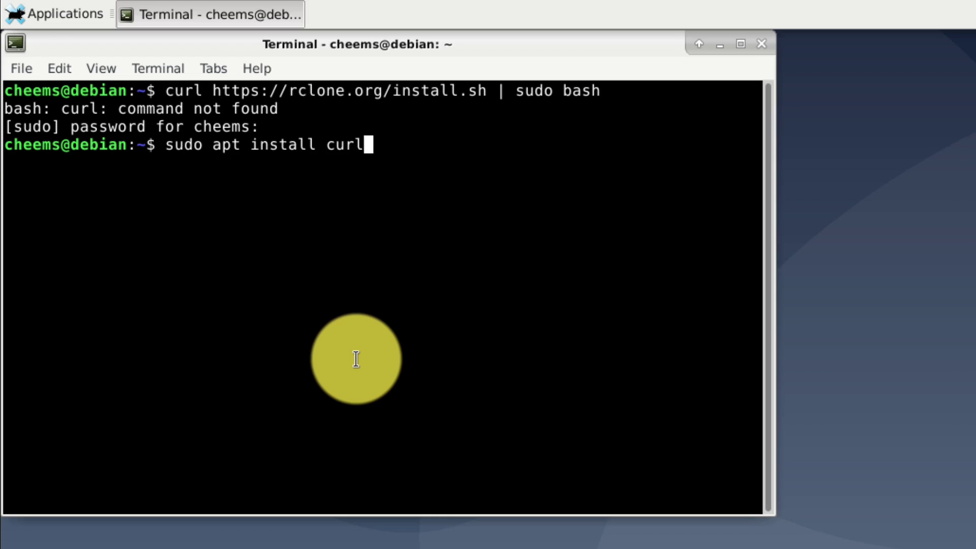
key("Return")
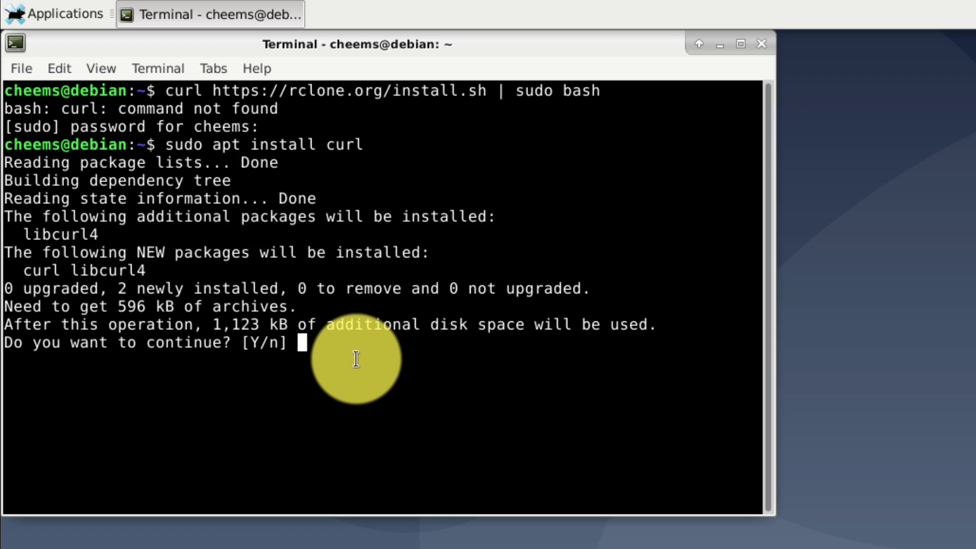
type("y")
key("Return")
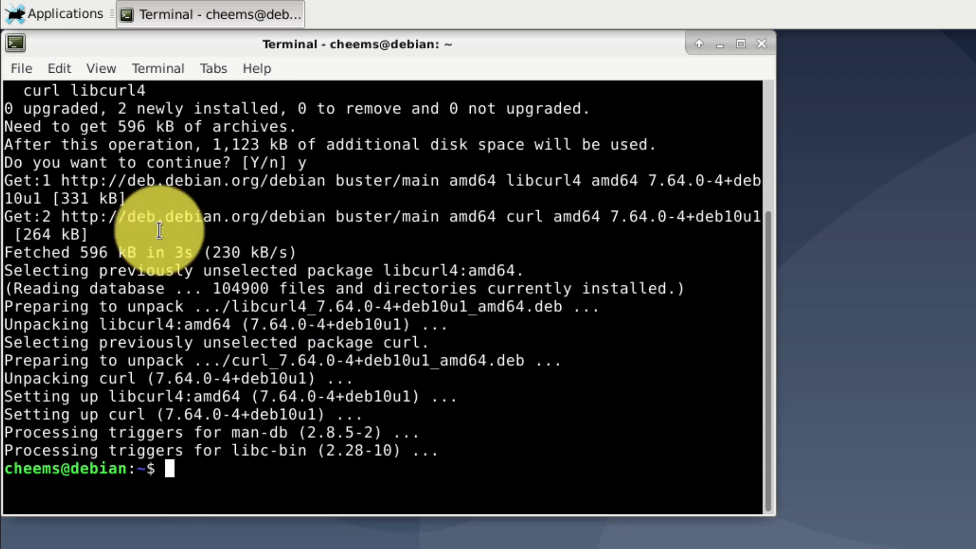
right_click(348, 488)
key("ctrl+shift+v")
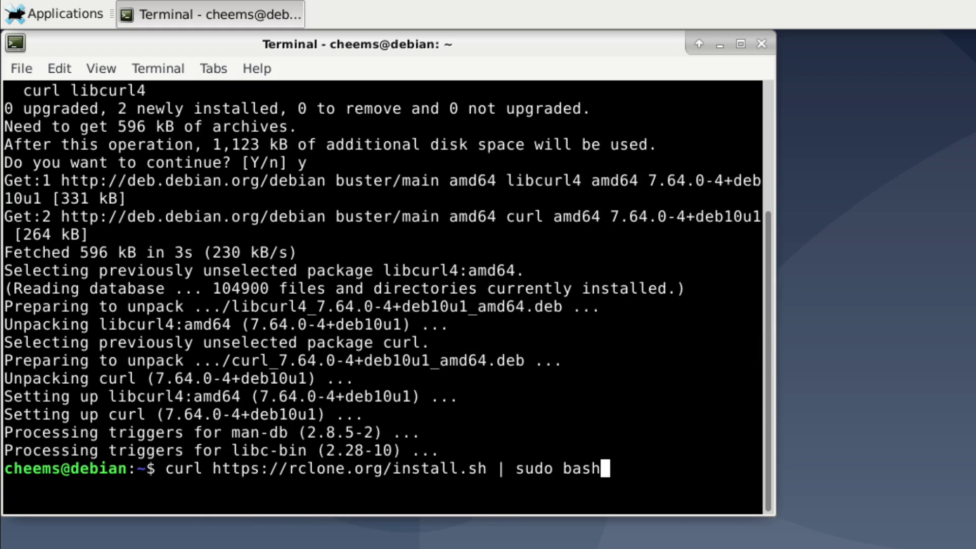
key("Return")
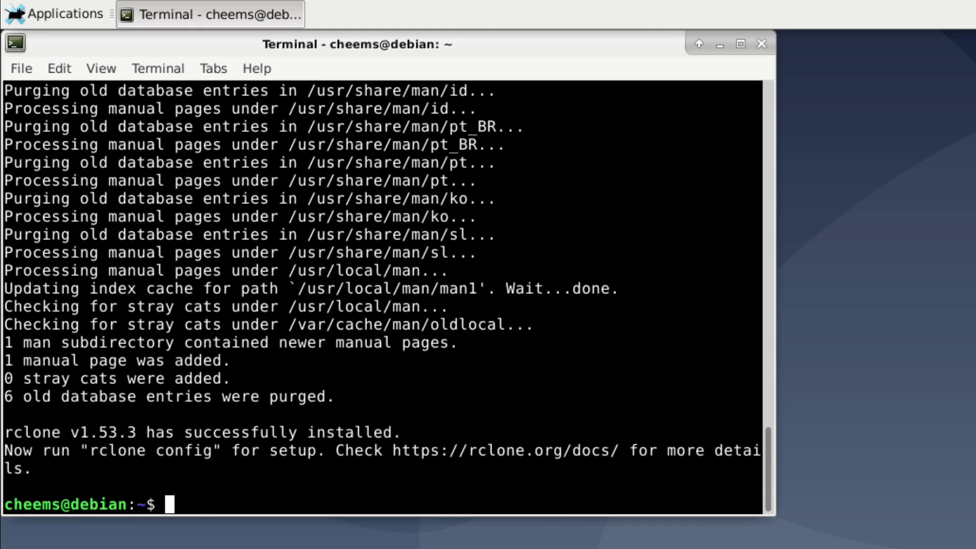
type("rclone confi")
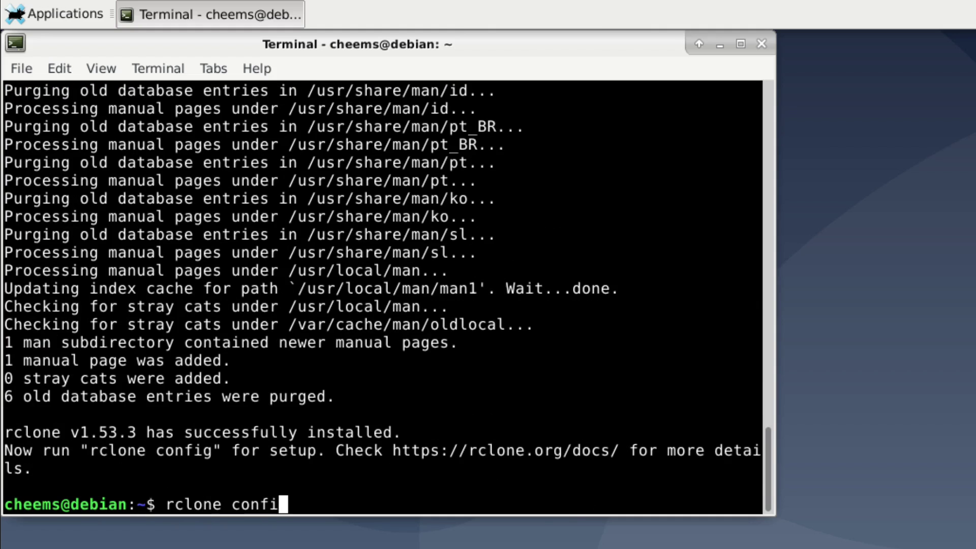
type("g")
key("Return")
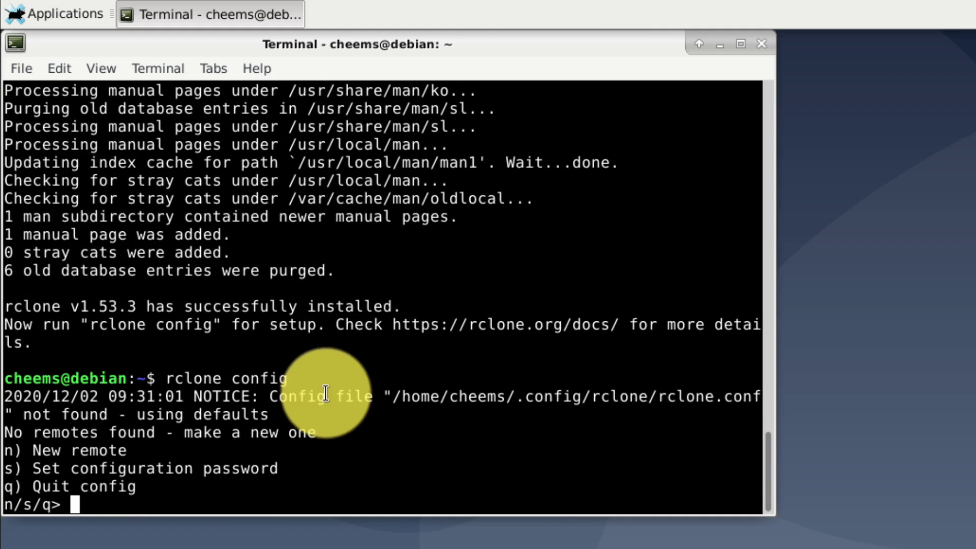
left_click_drag(26, 432, 337, 447)
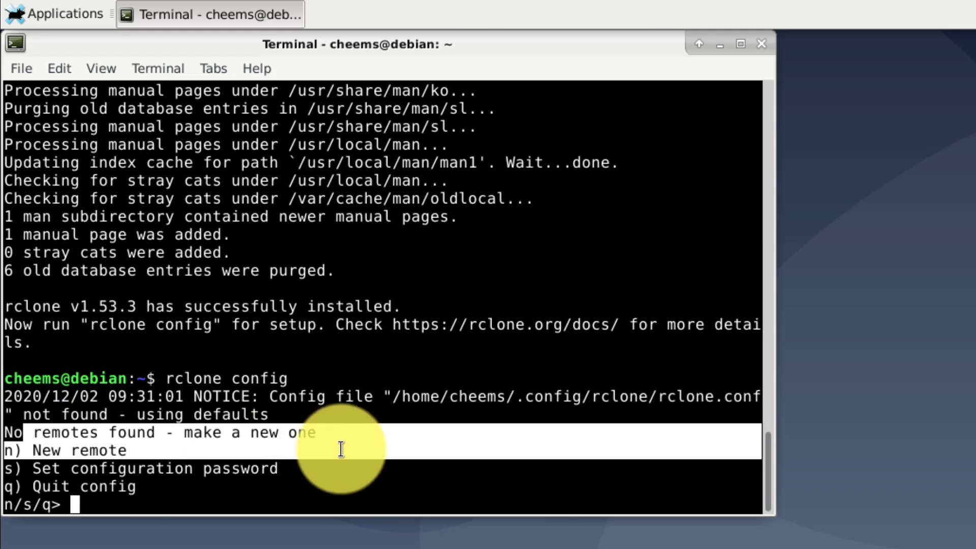
left_click(327, 436)
left_click_drag(32, 450, 132, 452)
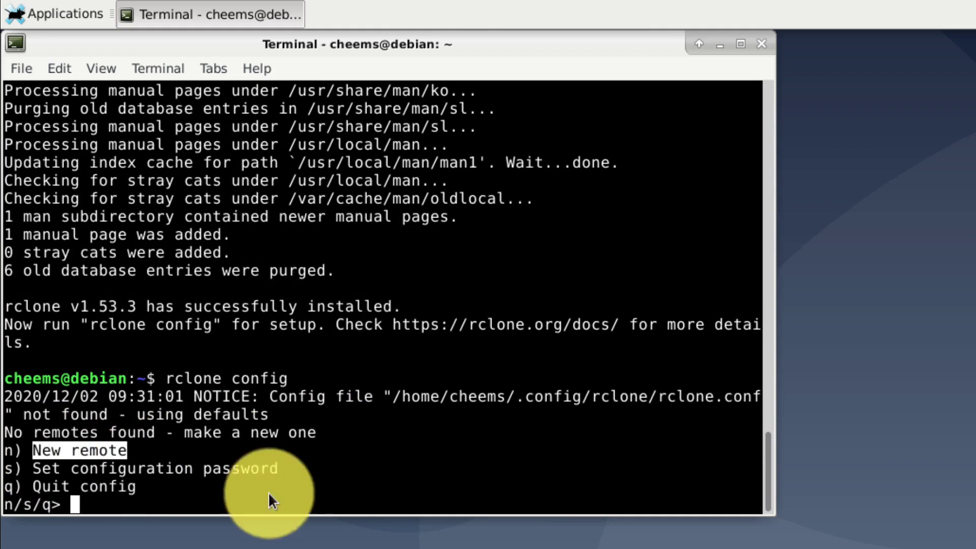
left_click(185, 510)
type("q")
key("Return")
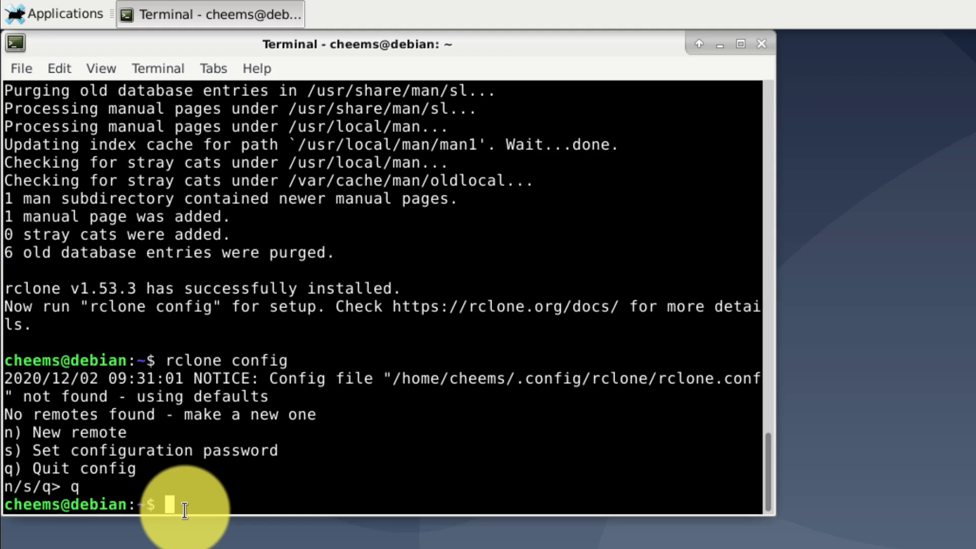
Step: Clear the terminal and start the rclone config setup
type("clear")
key("Return")
type("r")
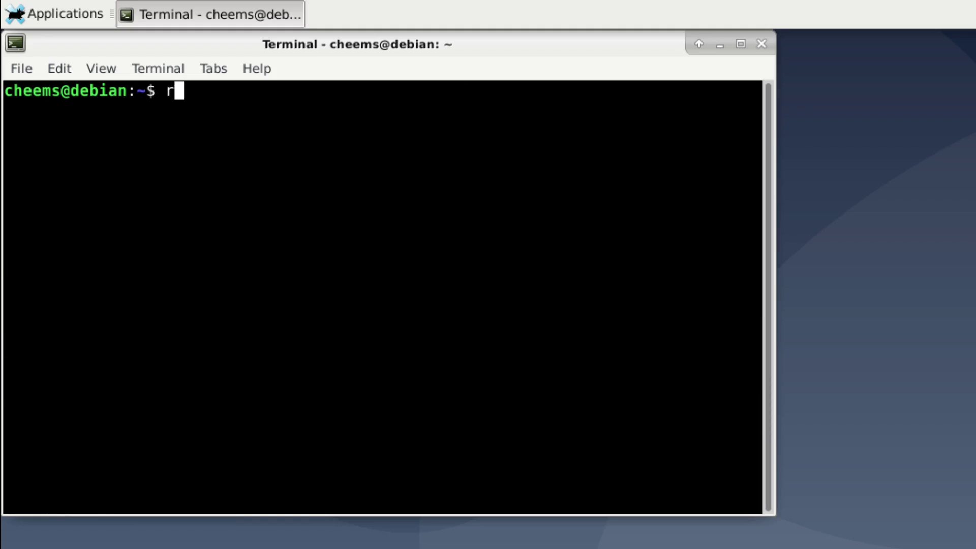
type("clone config")
key("Return")
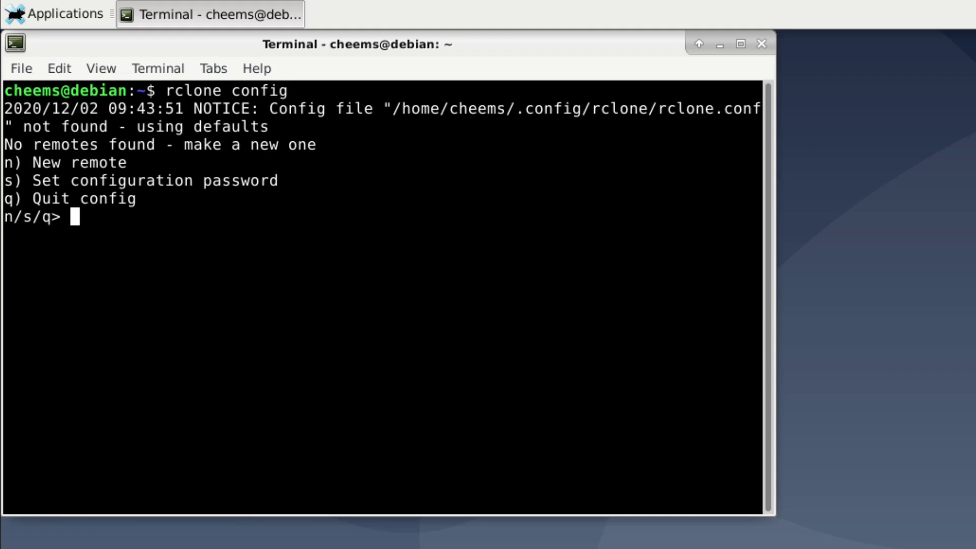
Step: Choose n for a new remote in the rclone config and name it colabdude
left_click_drag(5, 144, 7, 175)
left_click(33, 163)
triple_click(32, 163)
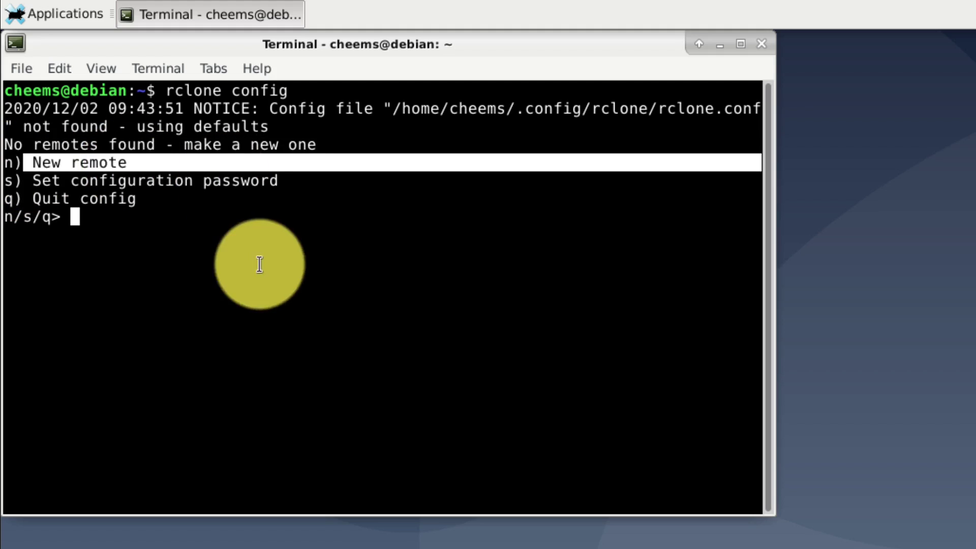
left_click(351, 315)
type("n")
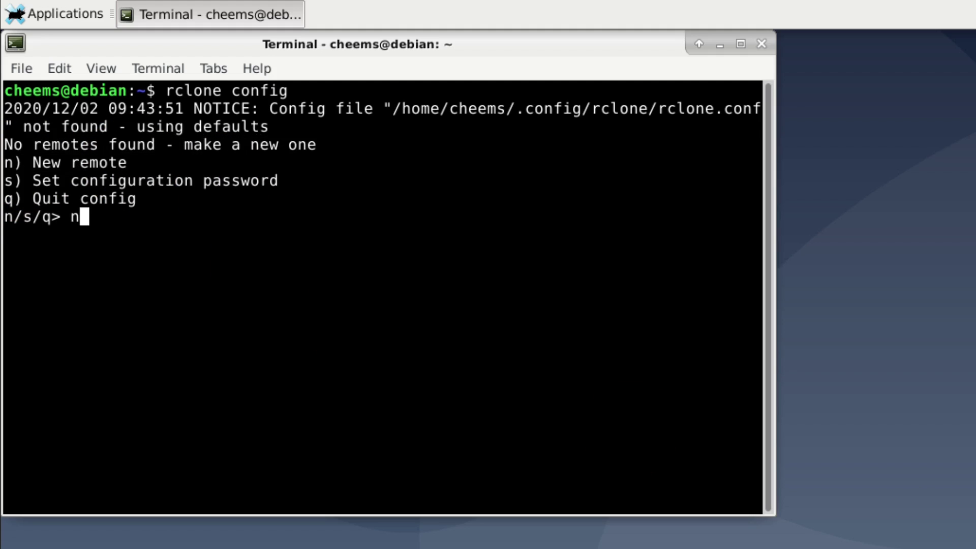
key("Return")
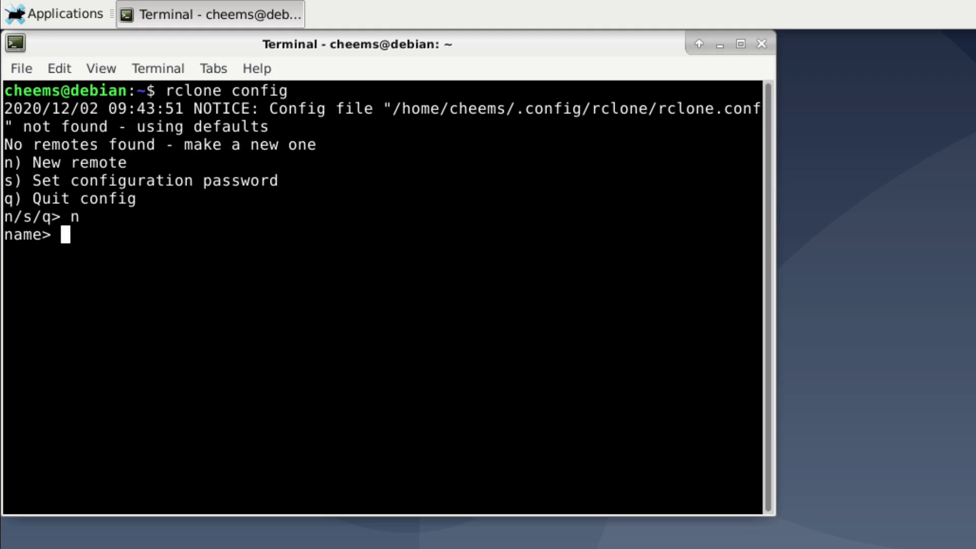
type("colabdude")
key("Return")
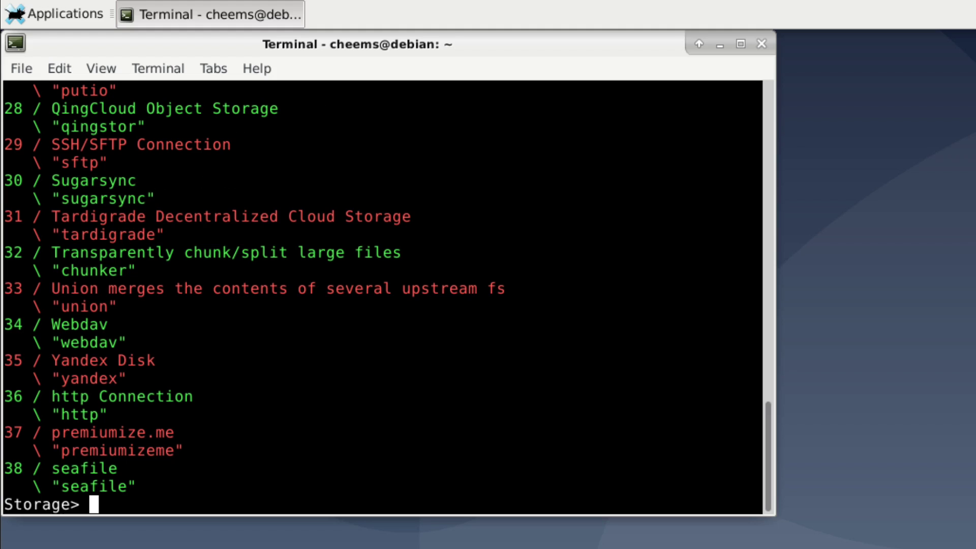
Step: Find Google Drive in the storage list and select it as the storage type by entering 13
left_click_drag(768, 451, 768, 257)
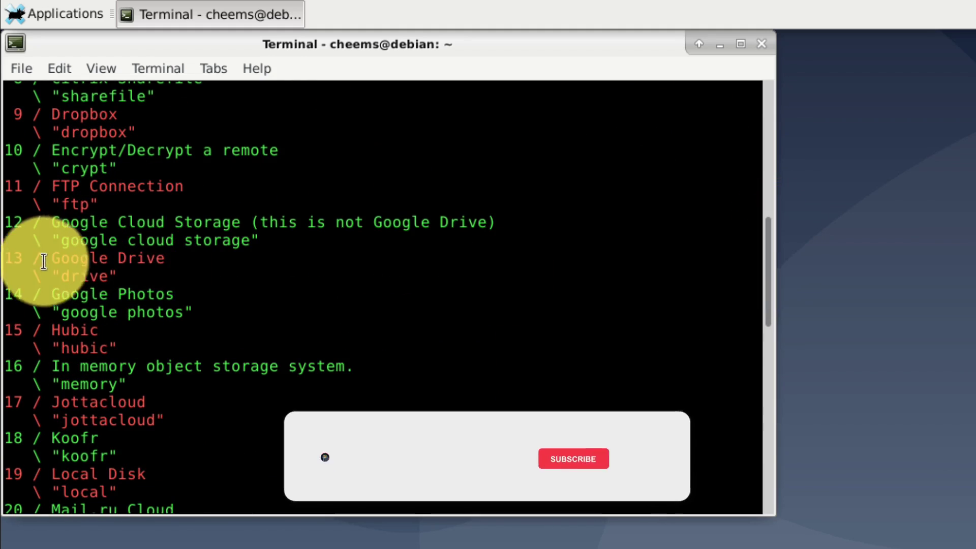
left_click_drag(52, 258, 174, 259)
left_click(157, 282)
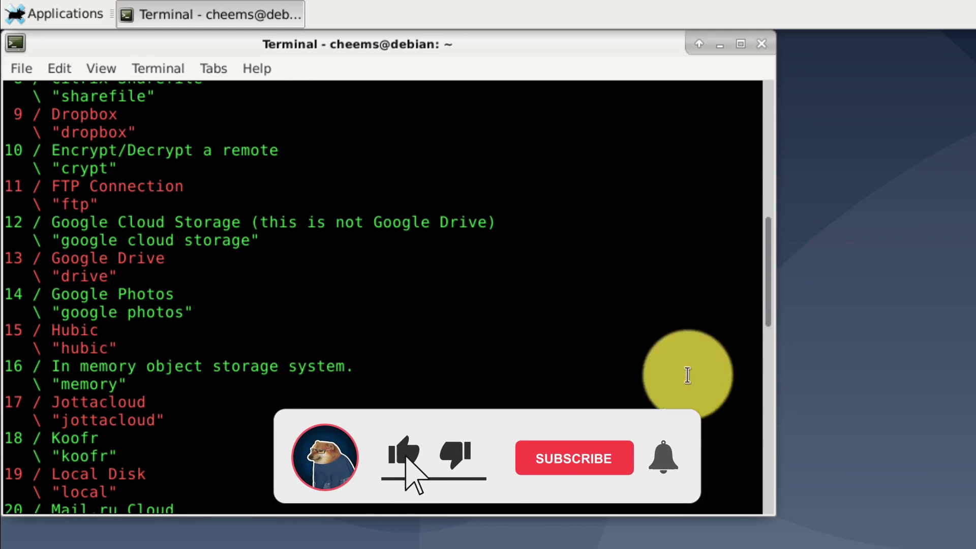
left_click_drag(769, 279, 777, 492)
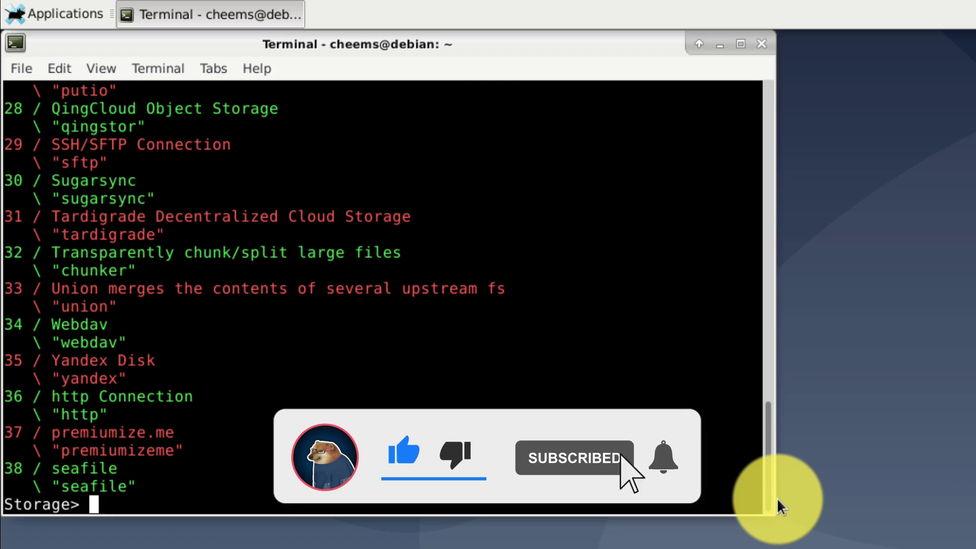
type("13")
key("Return")
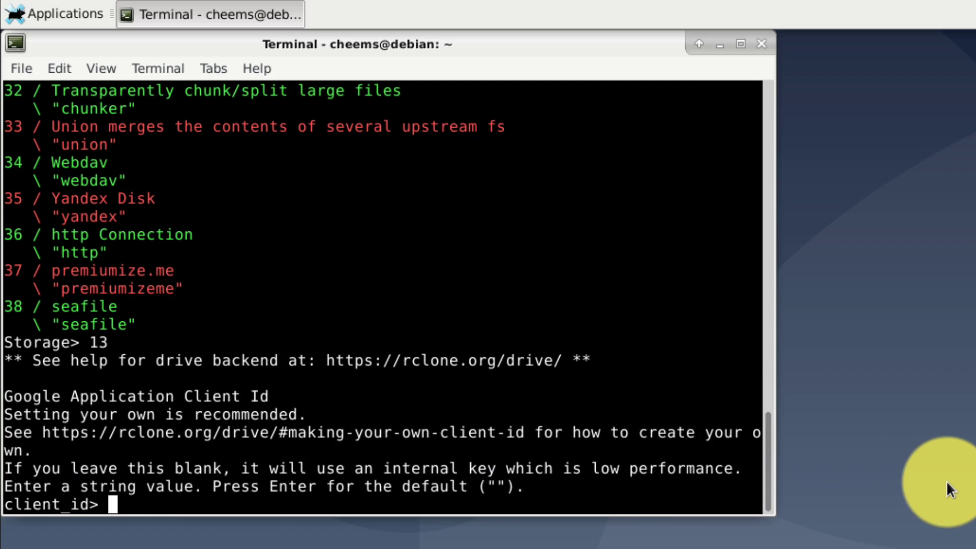
Step: Leave the client ID and client secret blank, and choose scope 1 for full access to all files
key("Return")
key("Return")
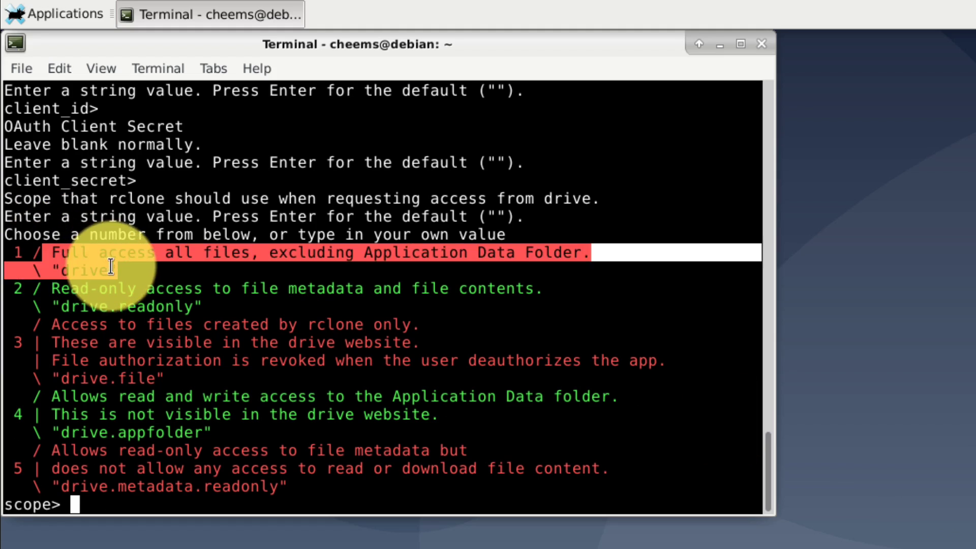
type("1")
key("Return")
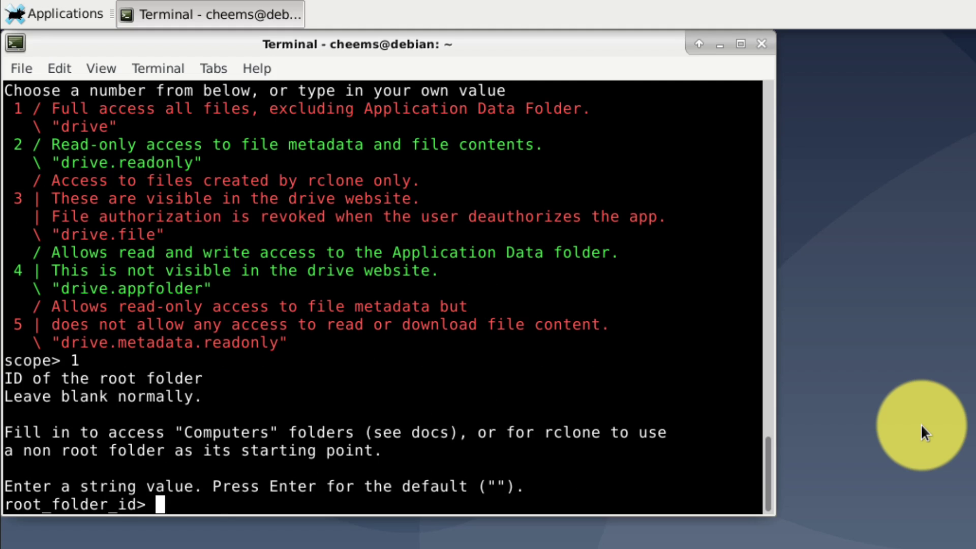
Step: Leave the root folder ID and service account file blank, and decline editing the advanced config by default
key("Return")
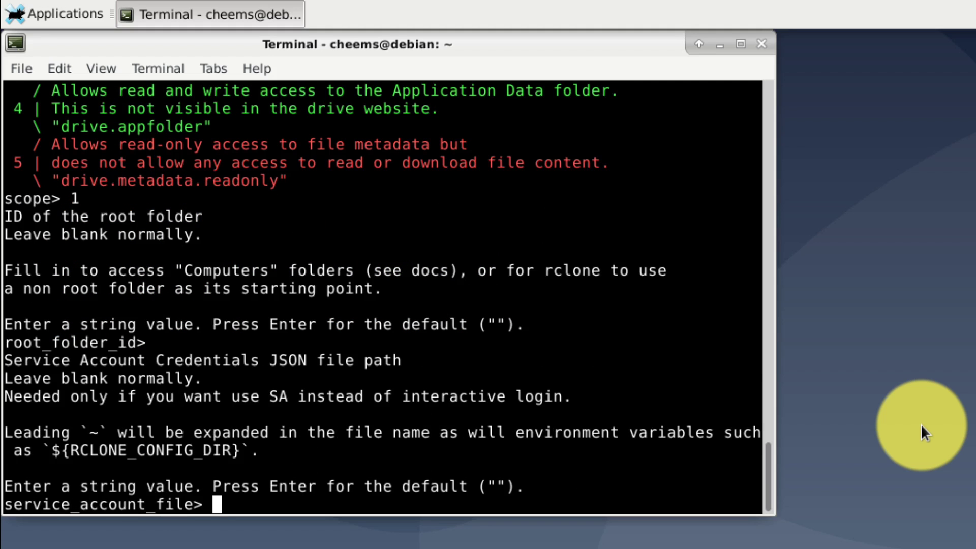
key("Return")
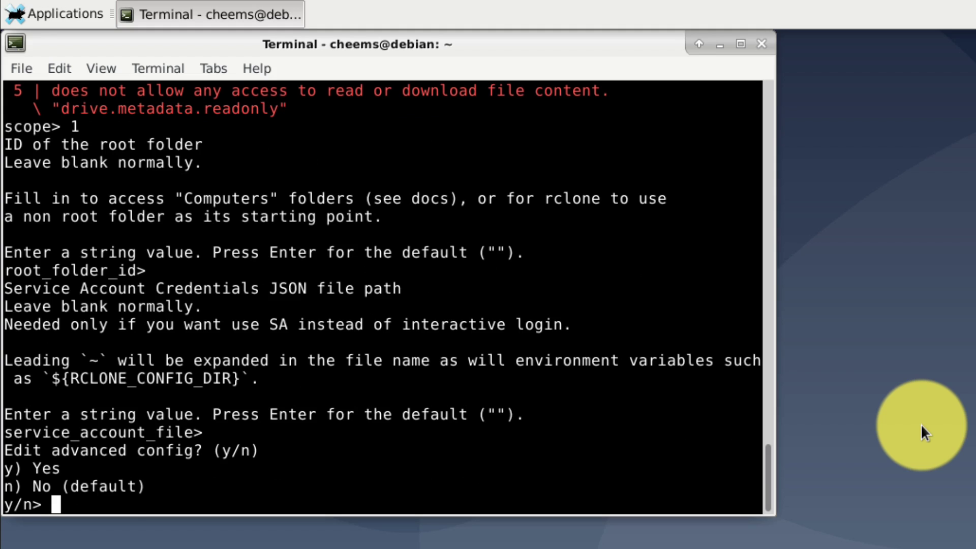
key("Return")
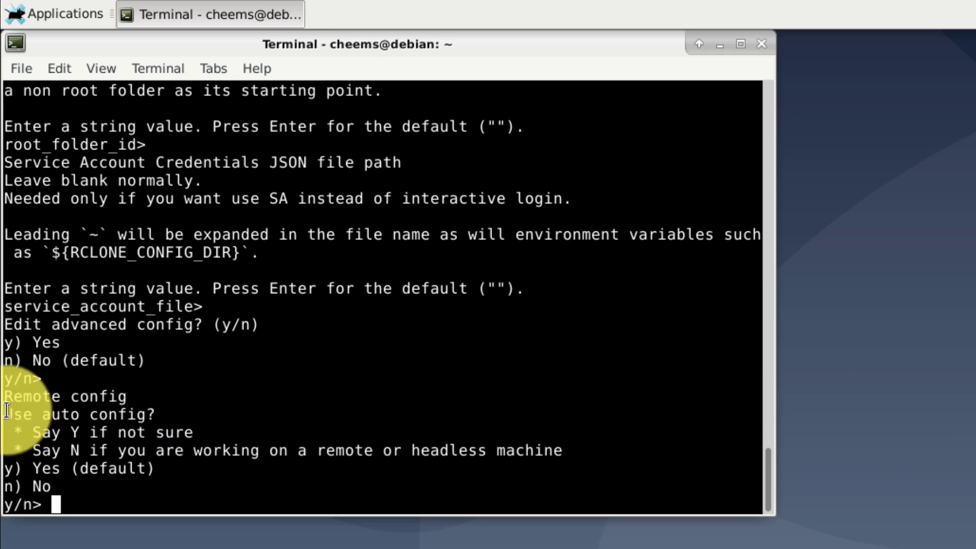
Step: Review the auto config question and answer n for a remote or headless machine
left_click_drag(6, 411, 212, 468)
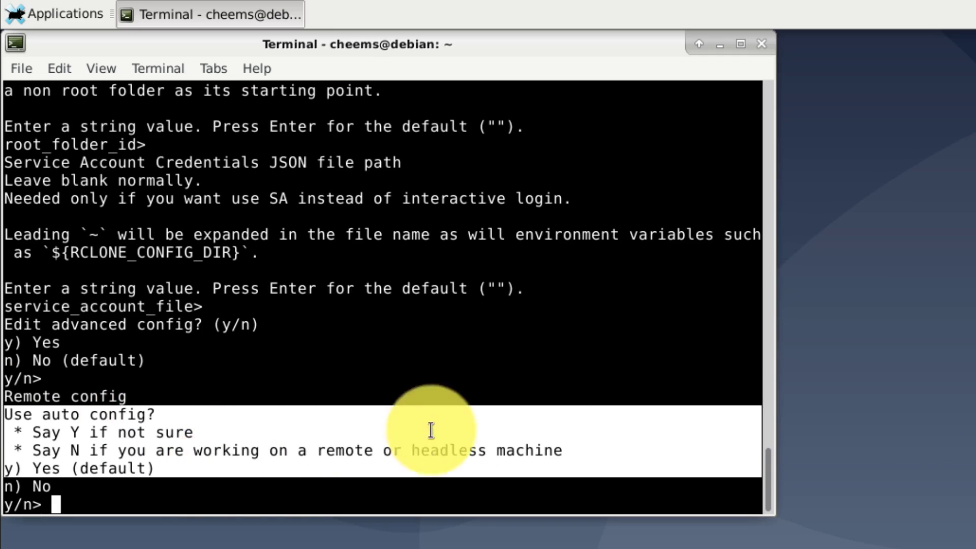
left_click_drag(576, 448, 4, 413)
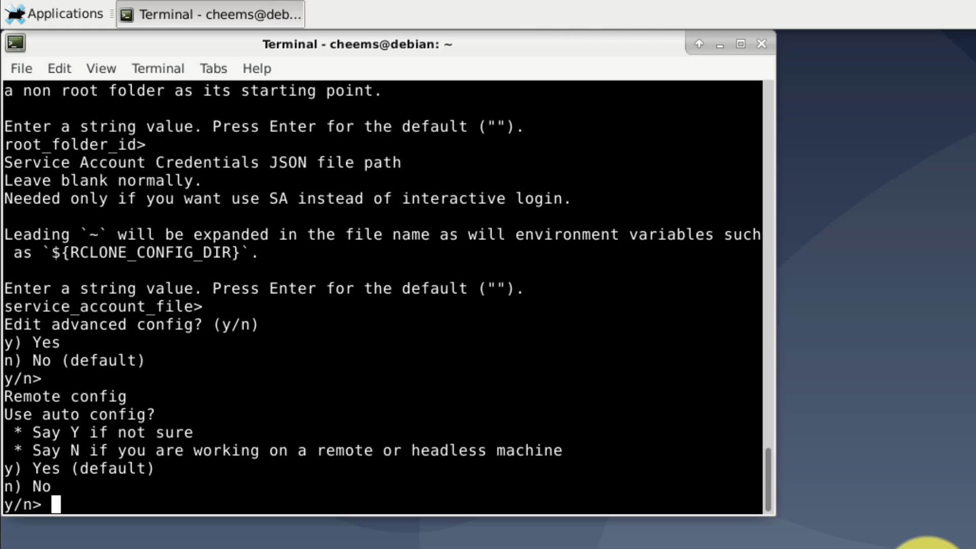
type("n")
key("Return")
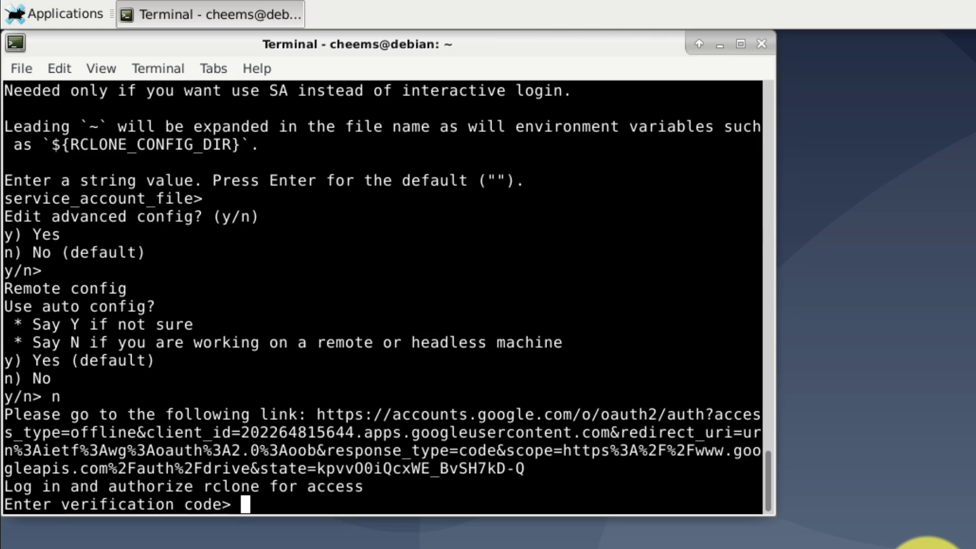
Step: Open the Google authorization link from the terminal, choose the Google account and allow rclone to access it
left_click_drag(316, 414, 520, 460)
right_click(521, 461)
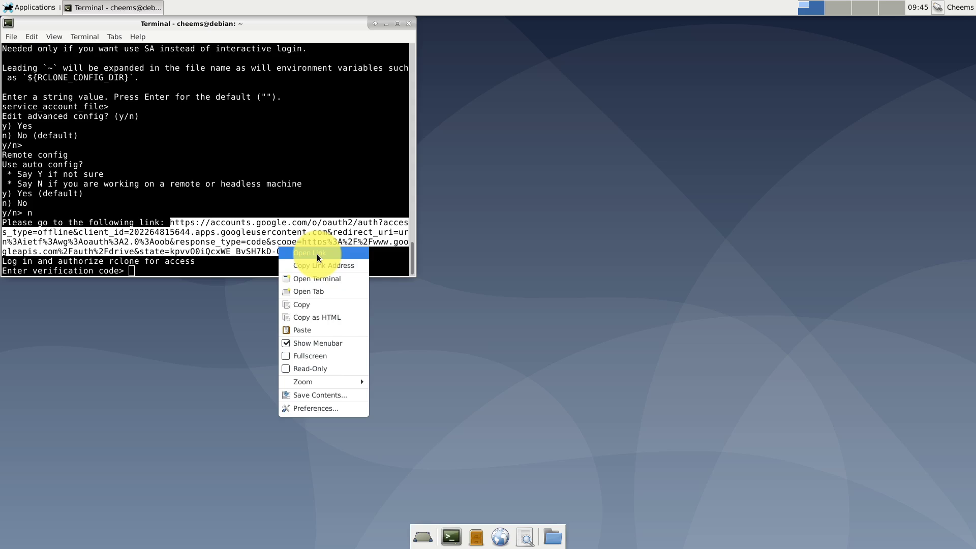
left_click(318, 253)
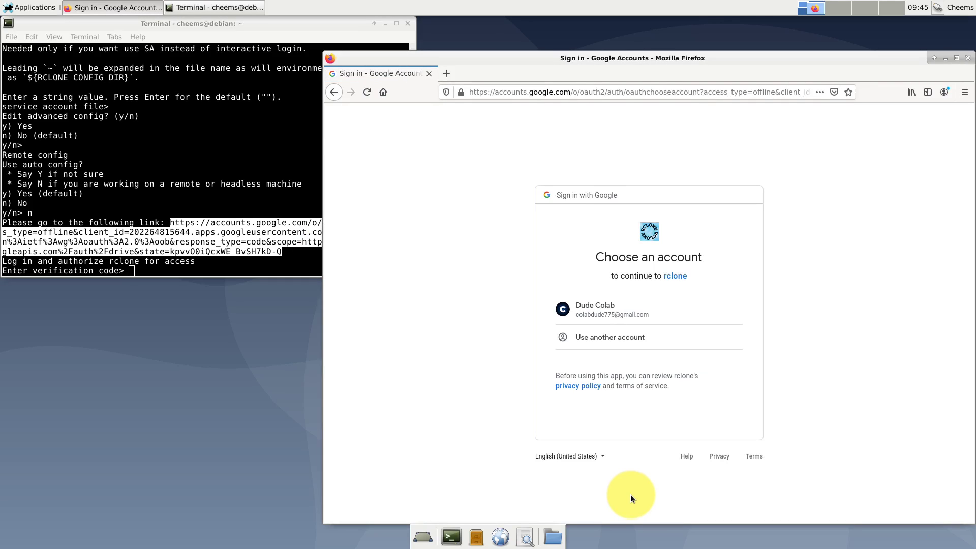
left_click(632, 310)
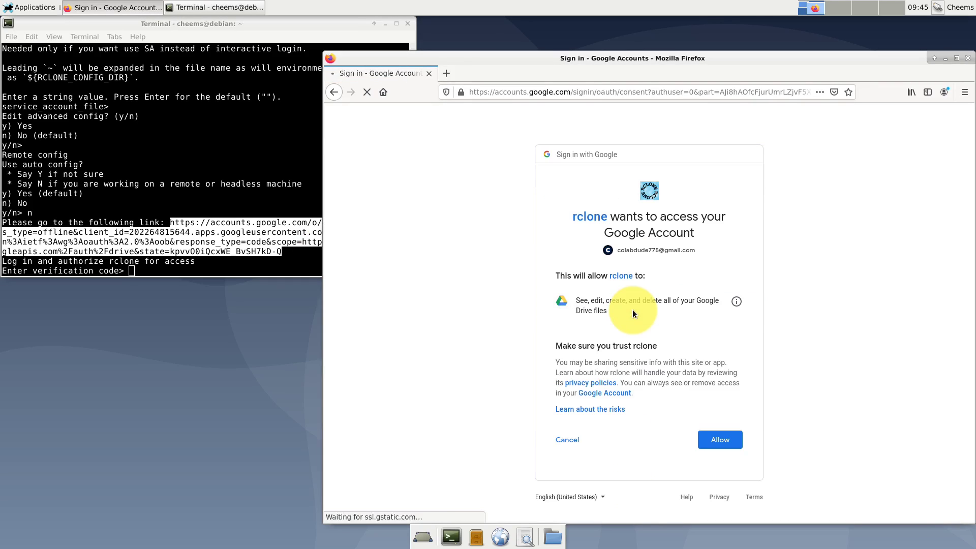
left_click(710, 442)
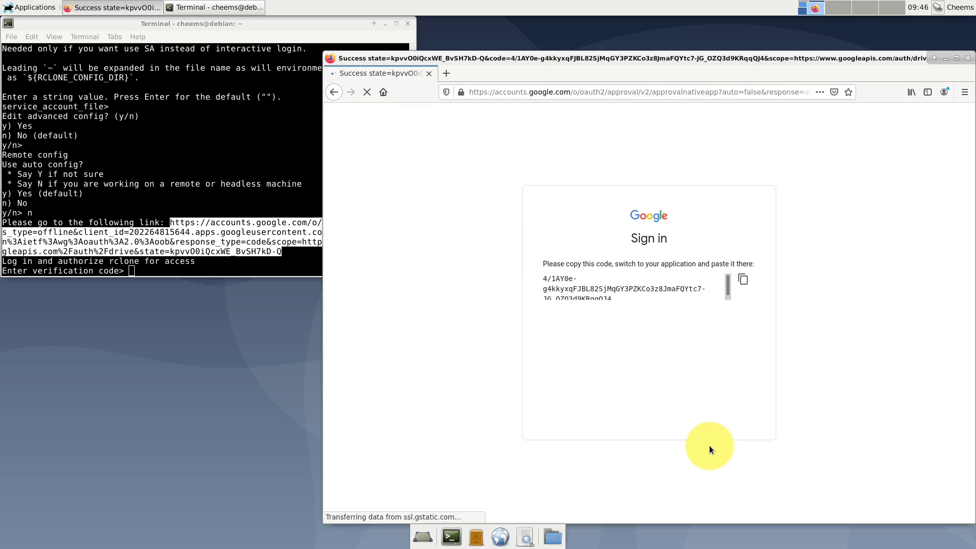
Step: Copy the verification code from the Google sign-in page and submit it at the terminal's verification code prompt
left_click(743, 279)
right_click(139, 274)
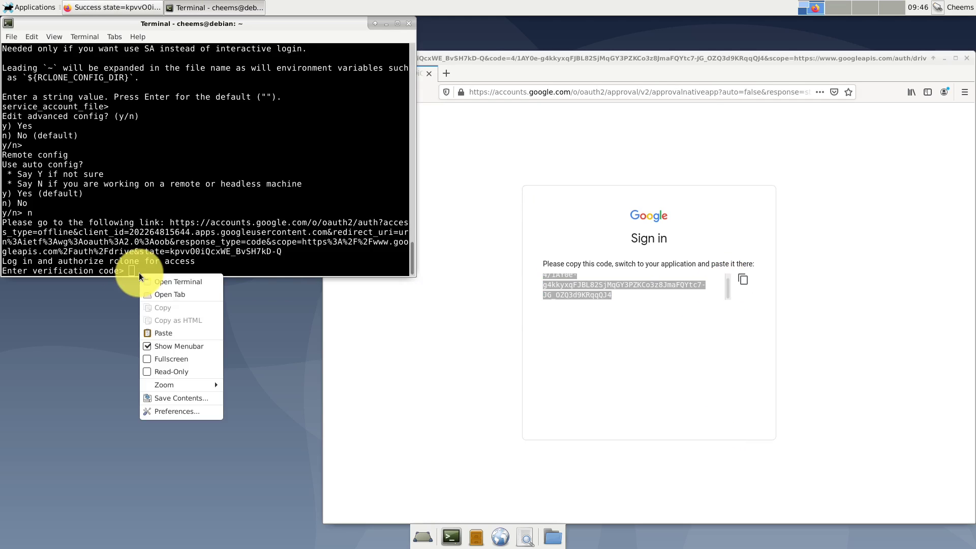
left_click(163, 331)
key("Return")
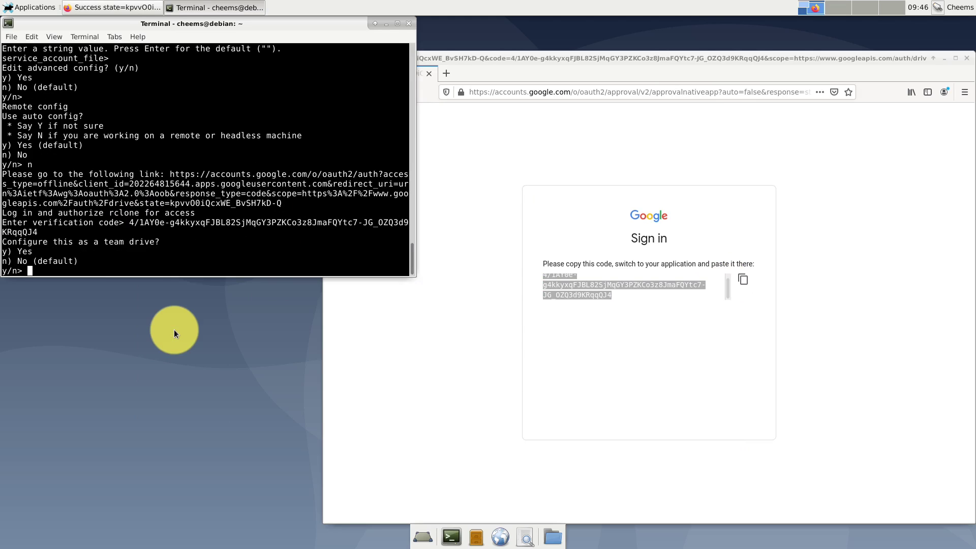
Step: Decline the team drive configuration and accept the colabdude remote's settings by default
left_click_drag(53, 242, 150, 242)
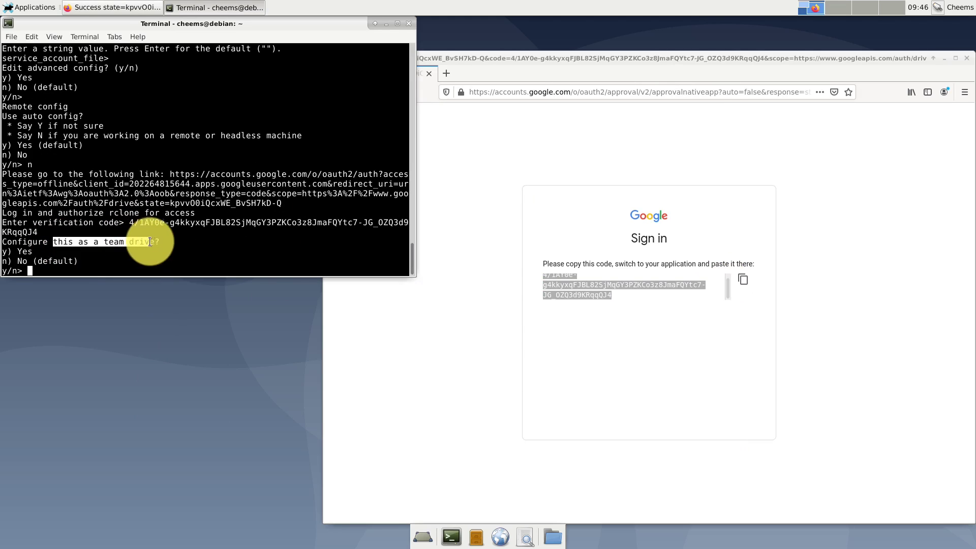
left_click(168, 242)
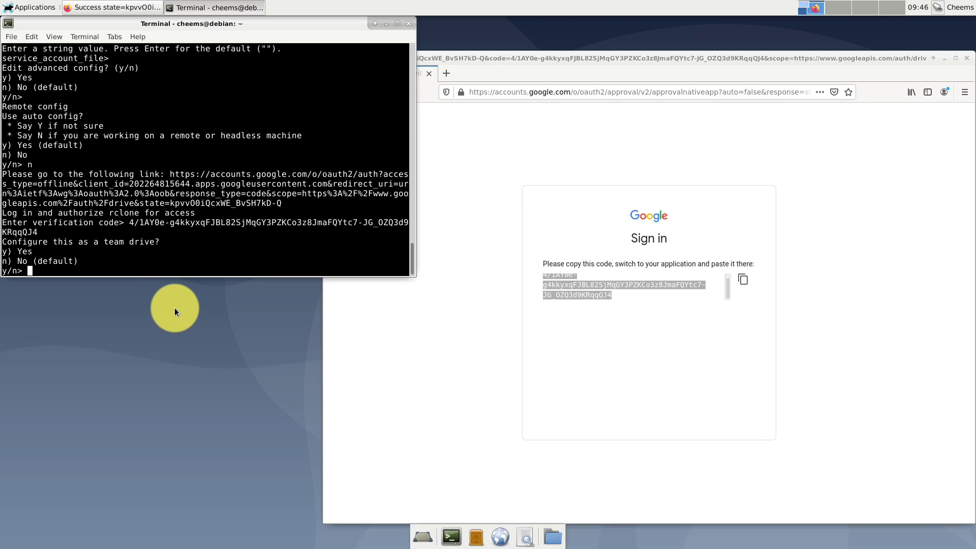
key("Return")
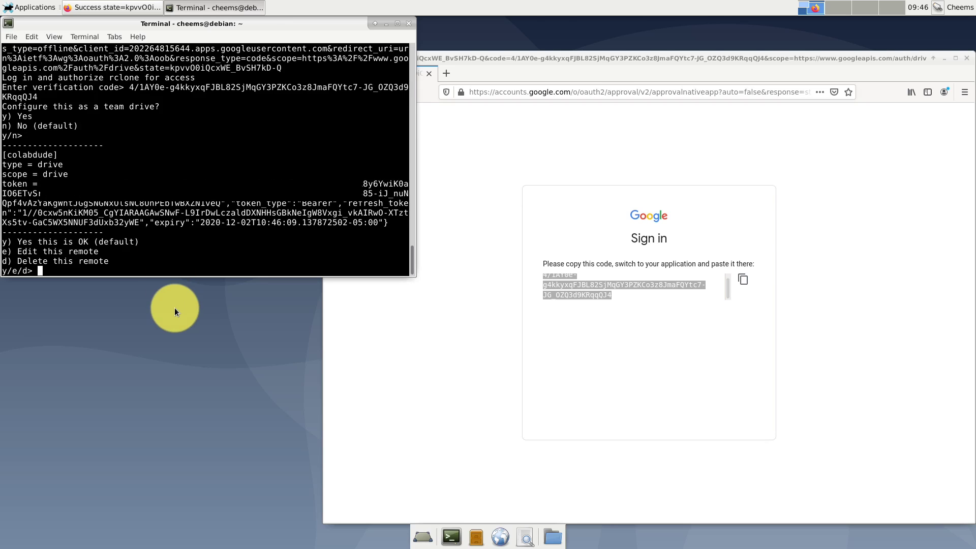
key("Return")
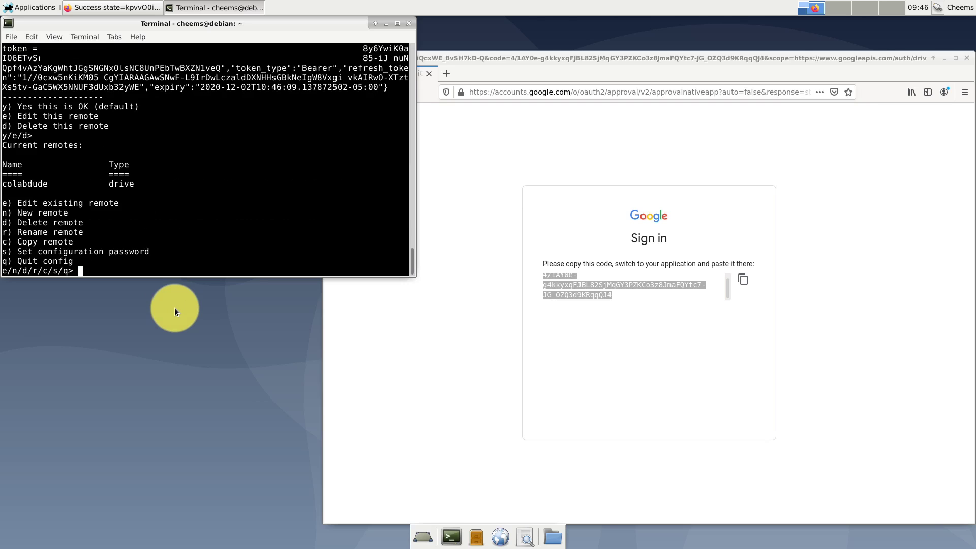
Step: Close the Google sign-in page and check the new remote's name and type in the current remotes list
left_click(682, 135)
key("ctrl+w")
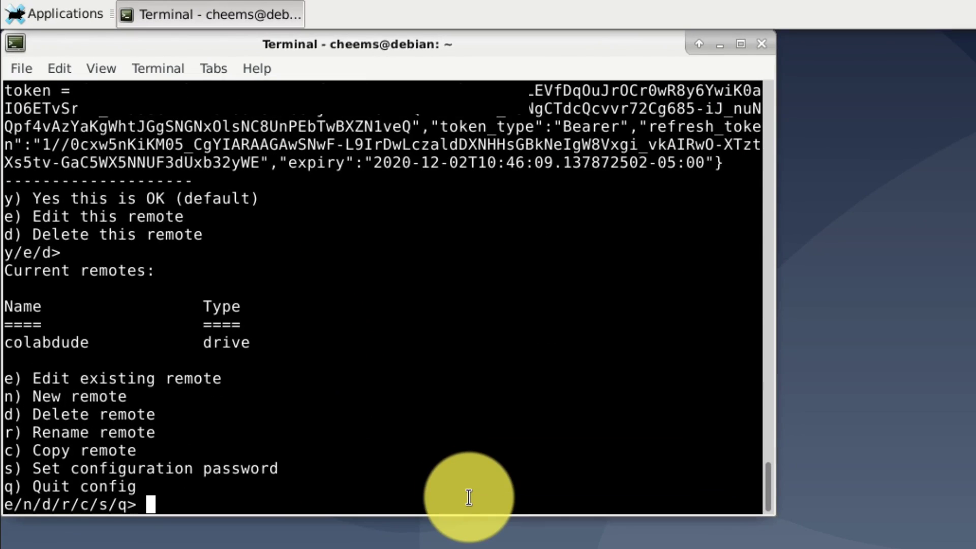
left_click_drag(6, 343, 91, 345)
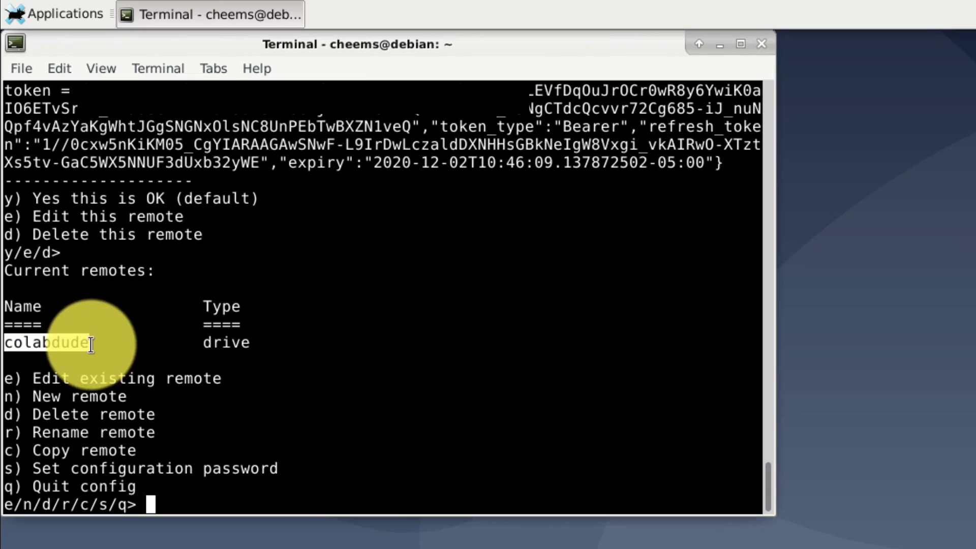
left_click_drag(203, 343, 239, 349)
left_click(254, 347)
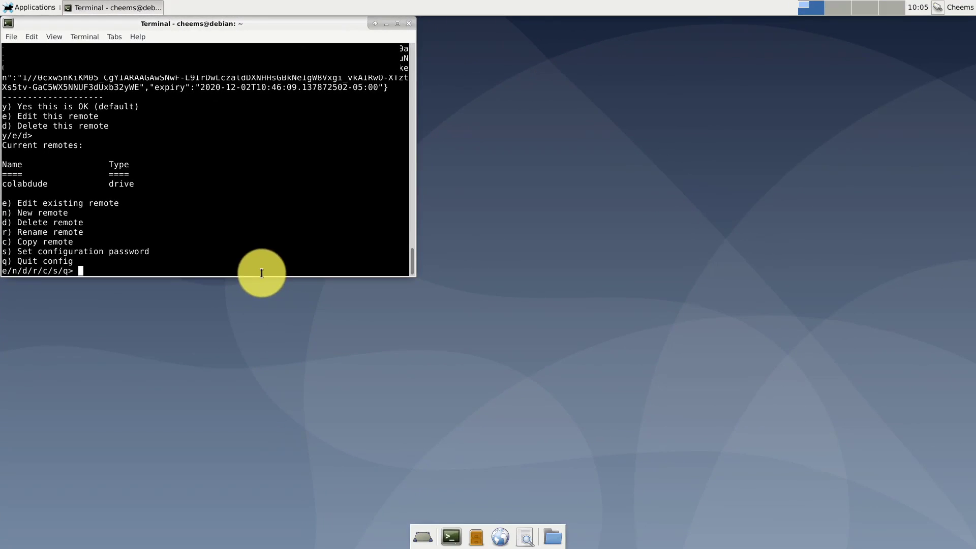
left_click(840, 8)
left_click(500, 537)
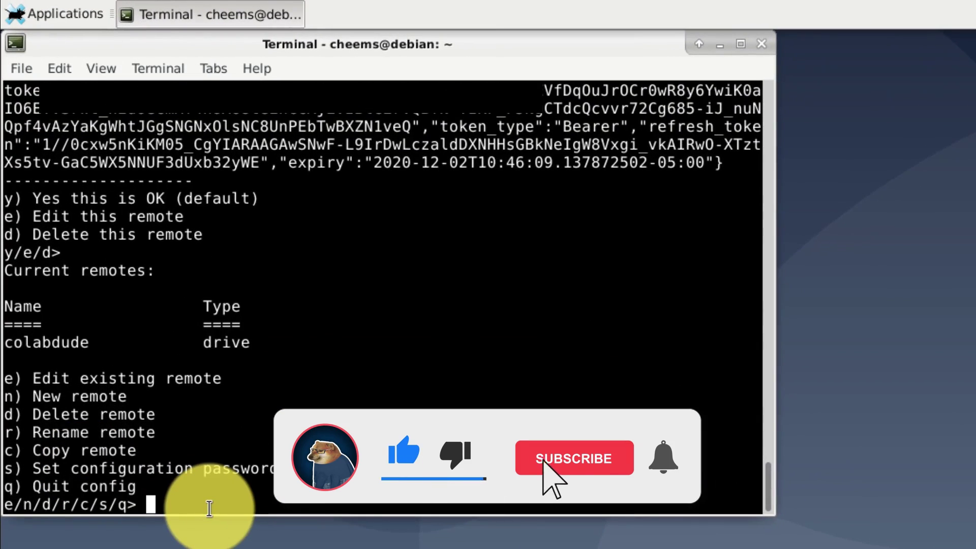
Step: Add another new remote named testscheems with storage type 13 (Google Drive) and scope 1
type("n")
key("Return")
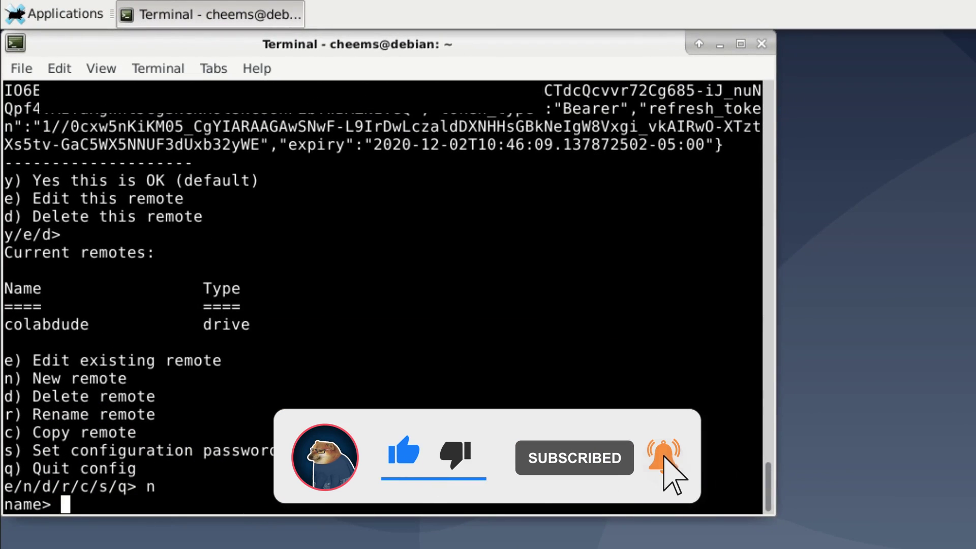
type("testscheems")
key("Return")
type("13")
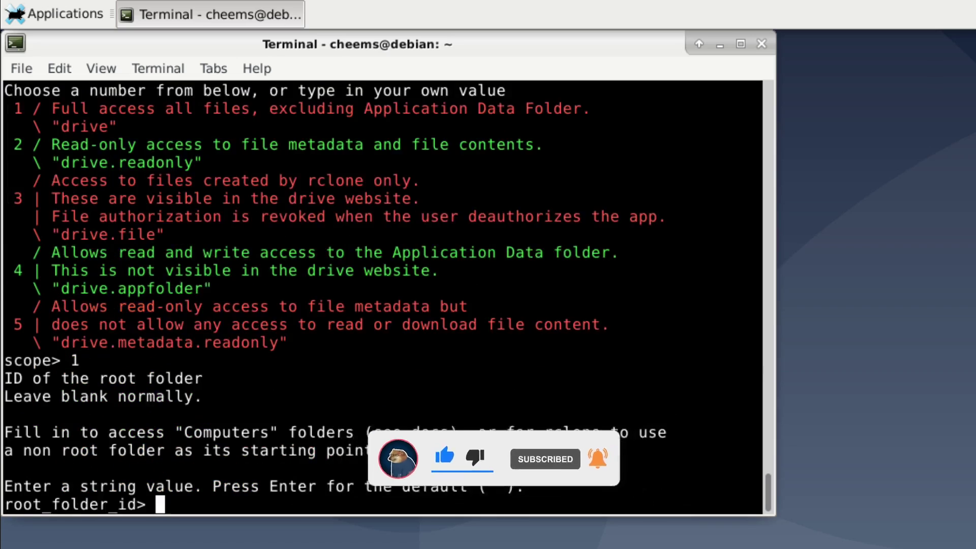
Step: Accept the second remote's blank root folder ID and service account file, and skip its advanced config
key("Return")
key("Return")
key("Return")
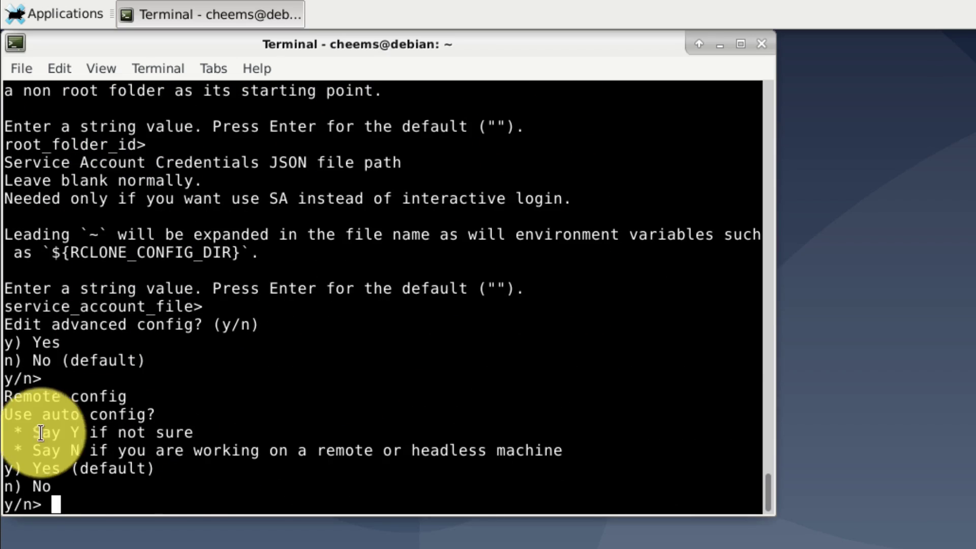
Step: Review the auto config options and choose yes to use auto config for the testscheems remote
left_click_drag(41, 432, 189, 433)
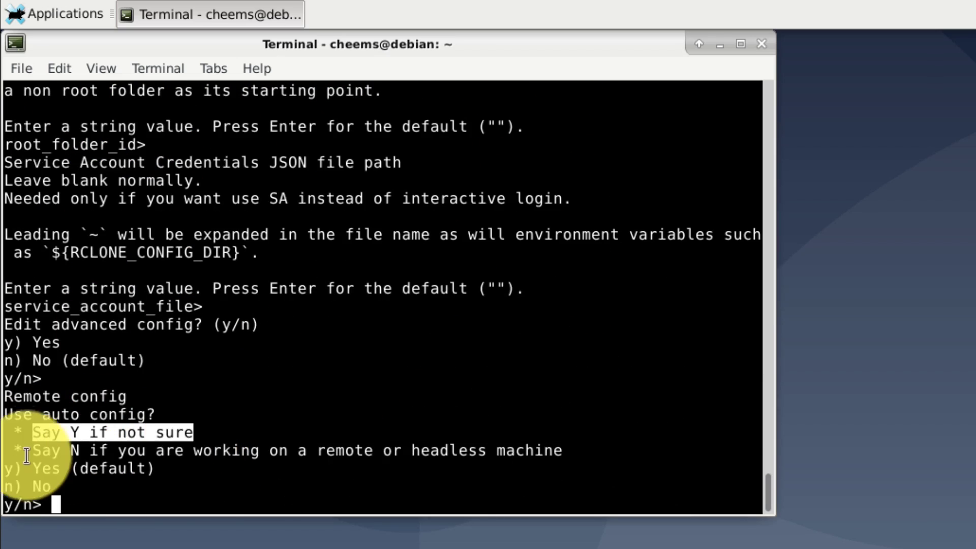
left_click_drag(32, 450, 560, 452)
left_click(560, 454)
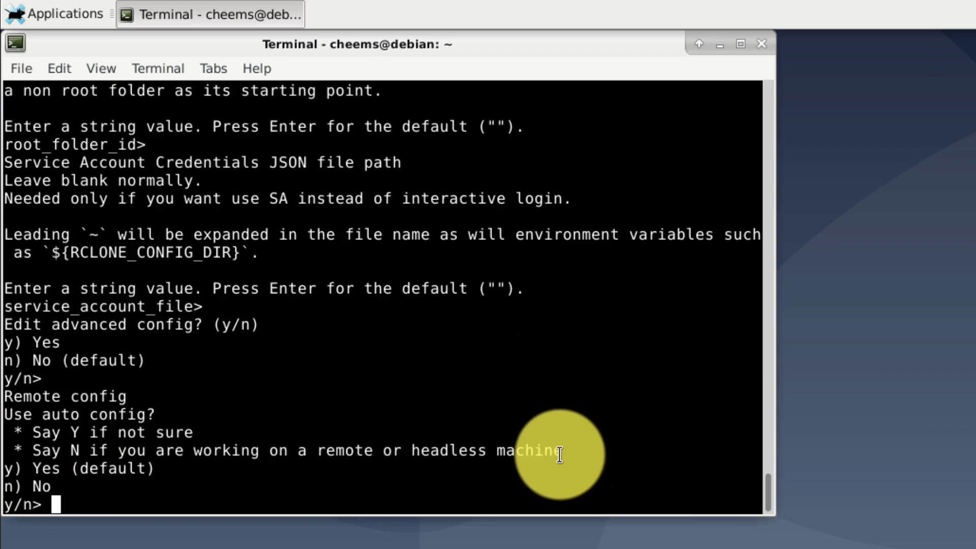
type("y")
key("Return")
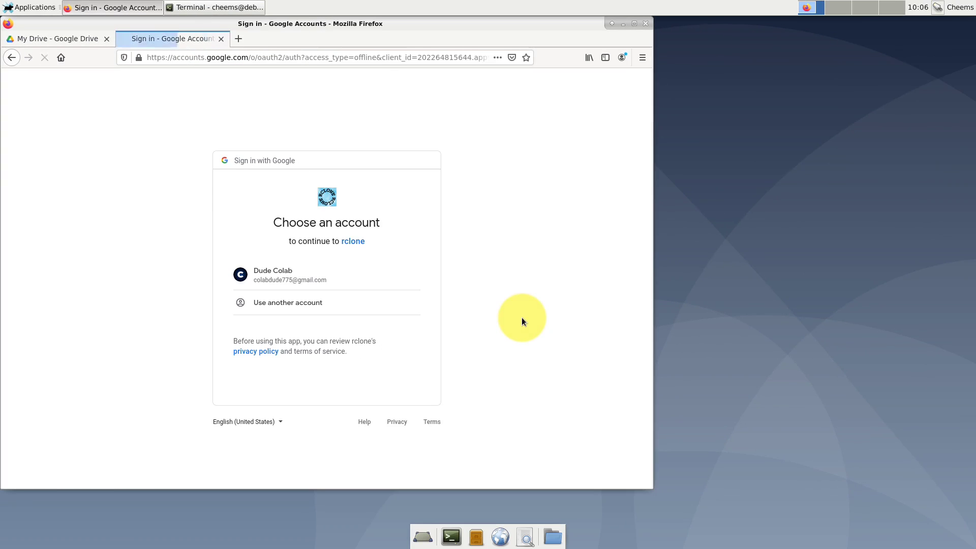
Step: Authorize rclone's access with the listed Google account and close the browser
left_click(344, 276)
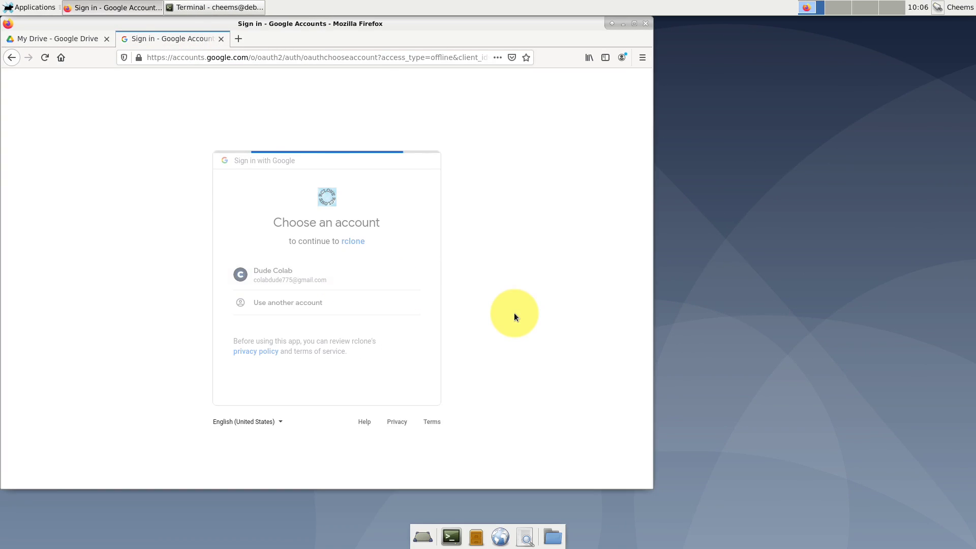
left_click(399, 403)
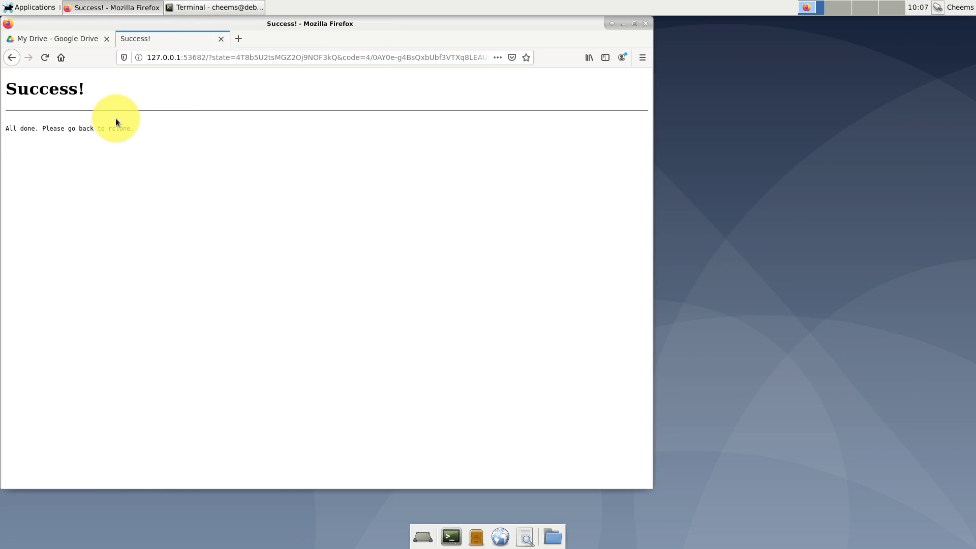
left_click(221, 39)
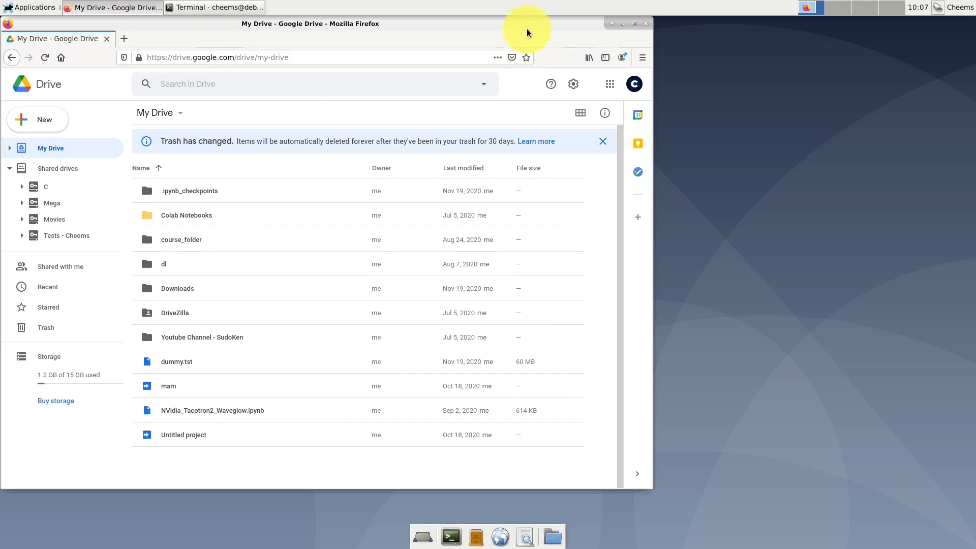
left_click(646, 24)
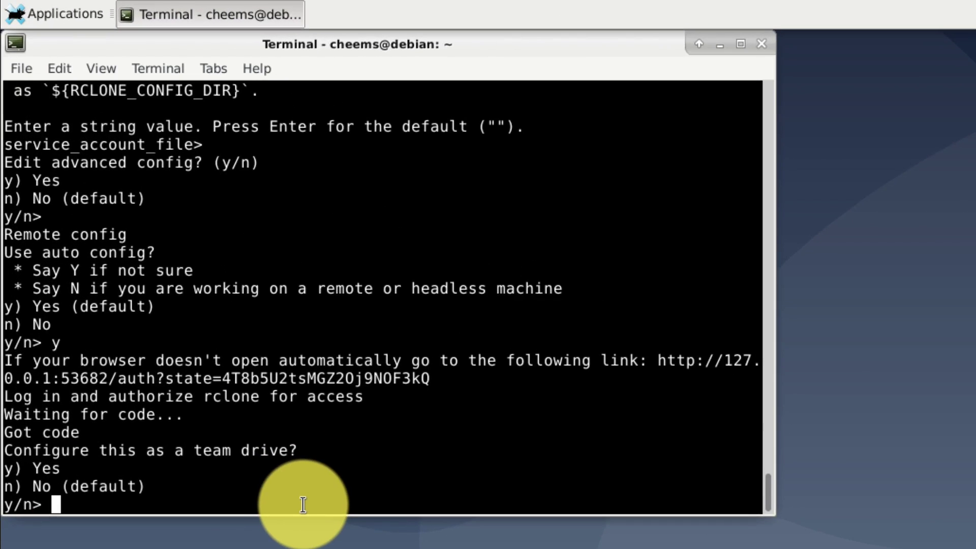
Step: Configure the remote as a team drive using drive 4 (Tests - Cheems) and accept the remote's settings by default
left_click_drag(4, 451, 300, 453)
left_click(405, 499)
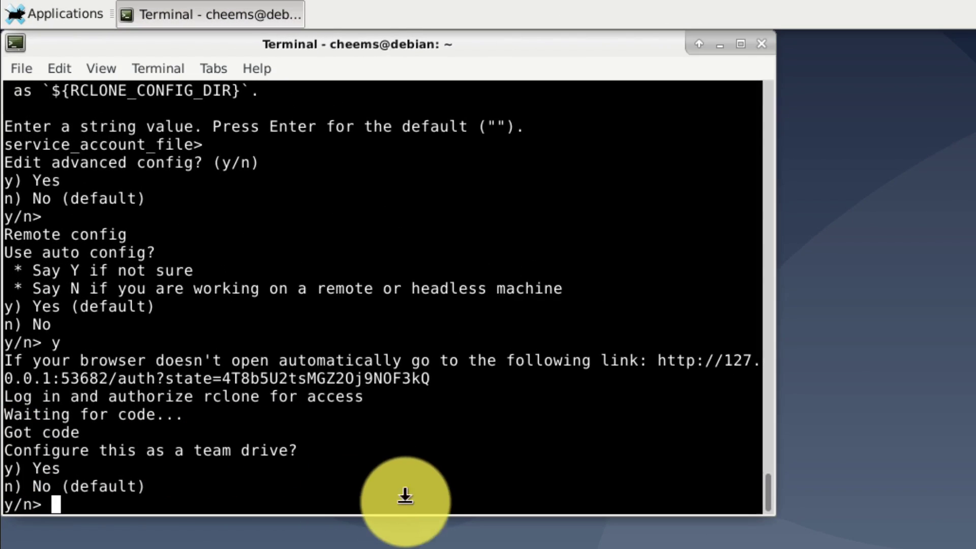
type("y")
key("Return")
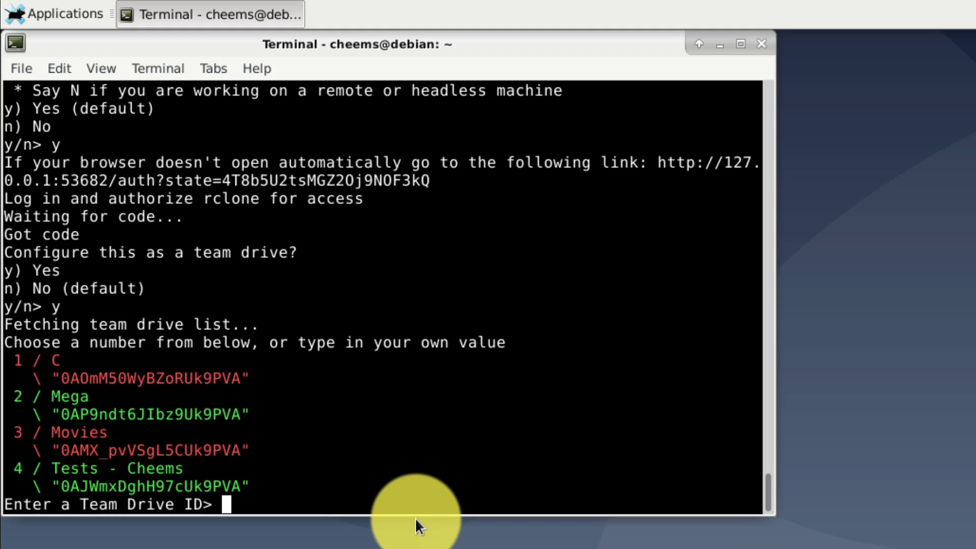
left_click_drag(45, 469, 320, 484)
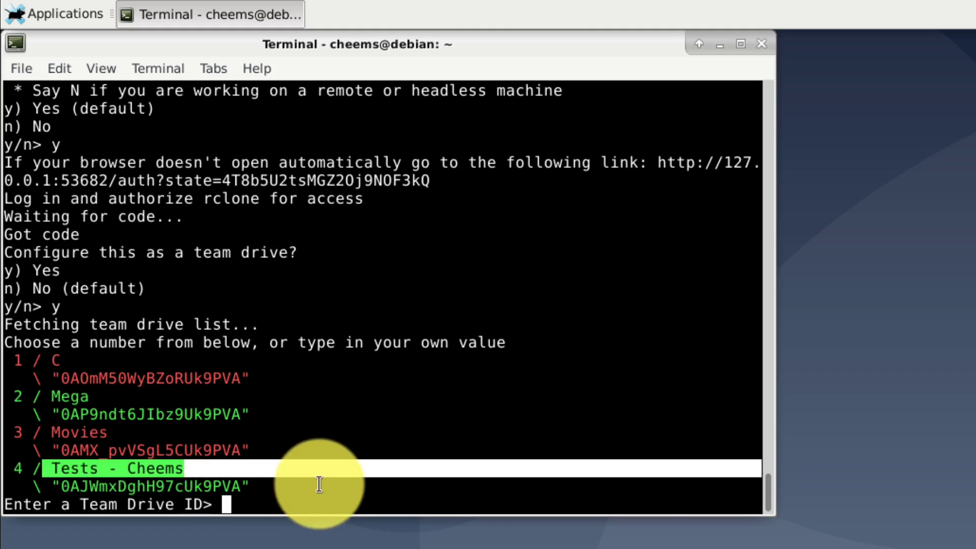
left_click(319, 484)
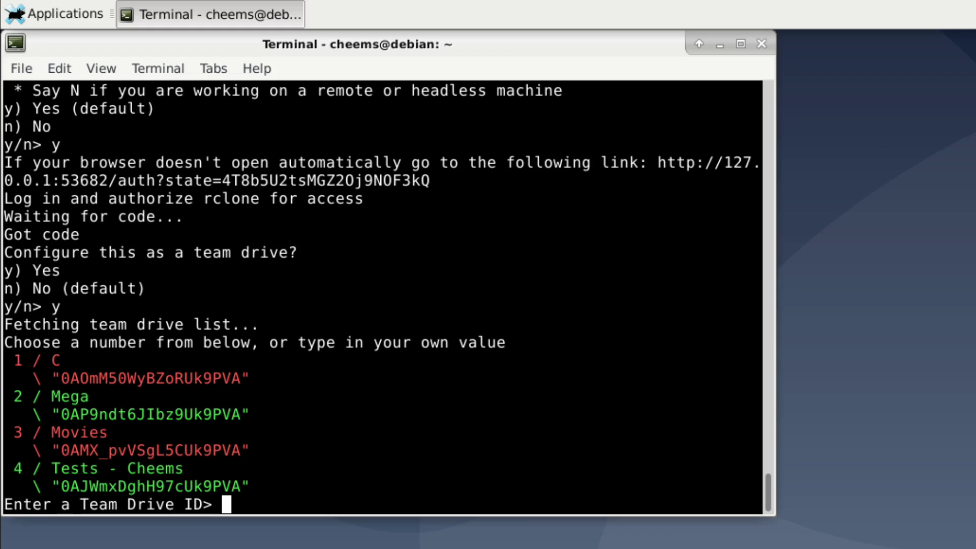
type("4")
key("Return")
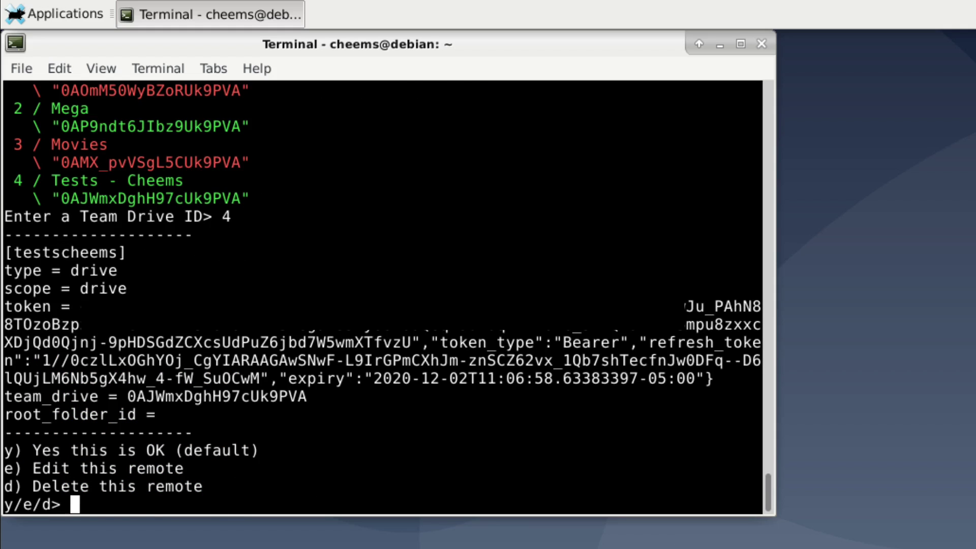
key("Return")
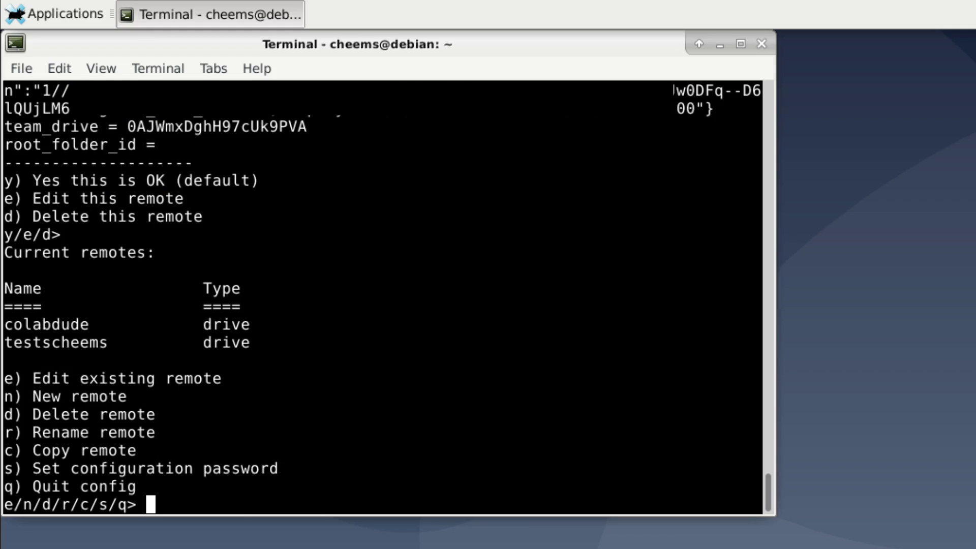
Step: Quit the rclone configuration and clear the terminal
type("q")
key("Return")
type("clear")
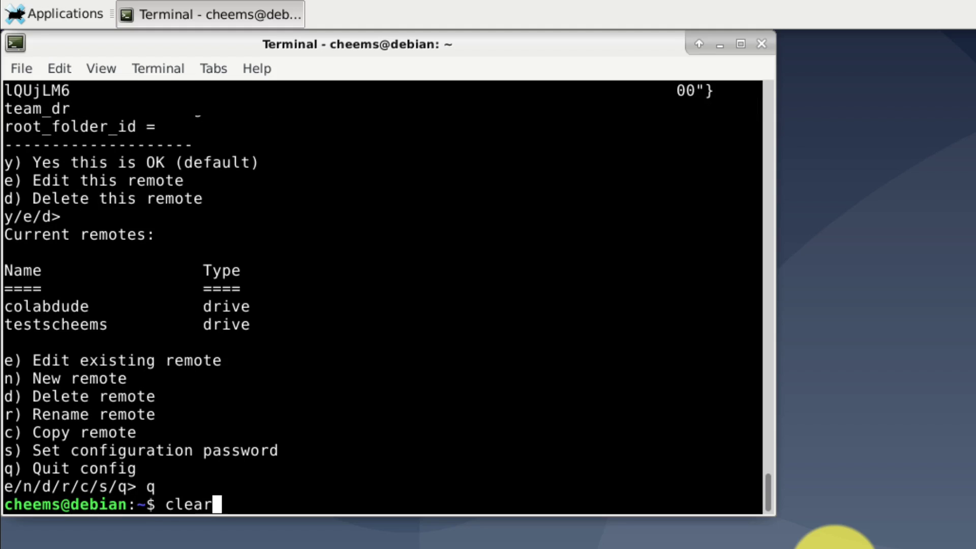
key("Return")
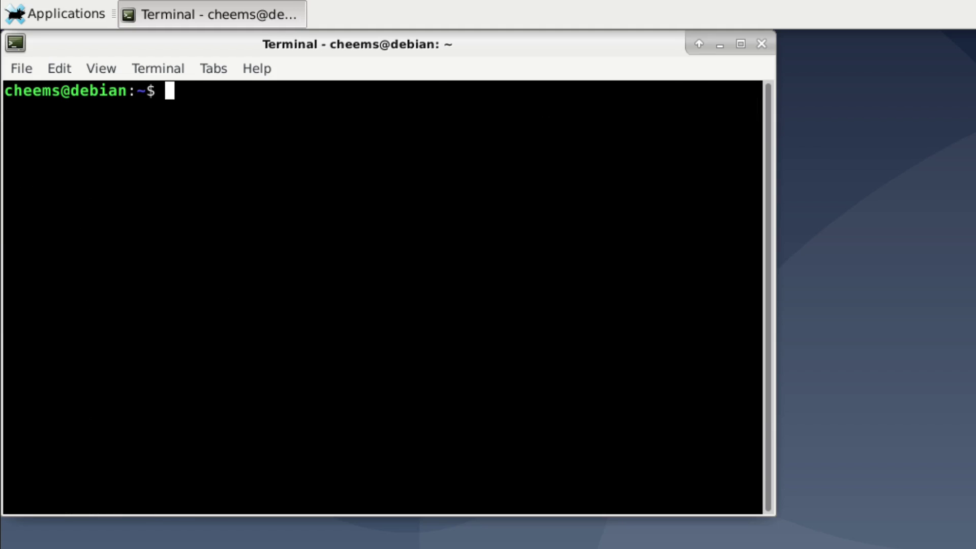
Step: Look up where the configuration file is stored with rclone config file
type("rclone config file")
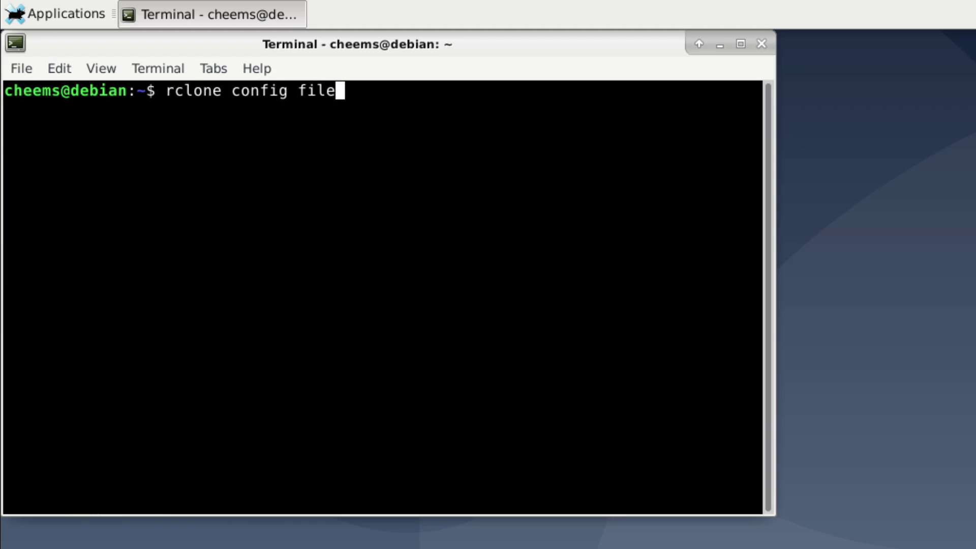
key("Return")
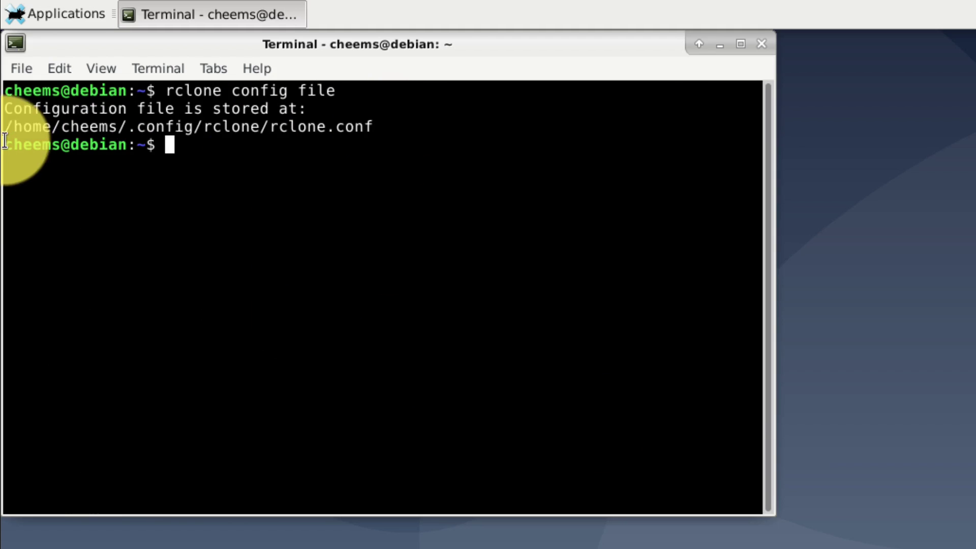
triple_click(37, 129)
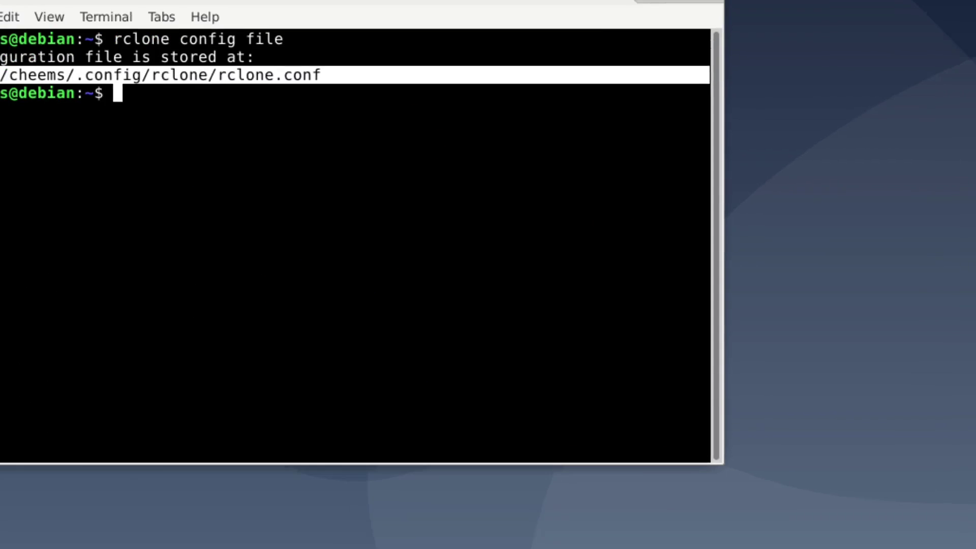
Step: Show hidden files in the file manager's home folder and open .config/rclone to locate rclone.conf
left_click(429, 529)
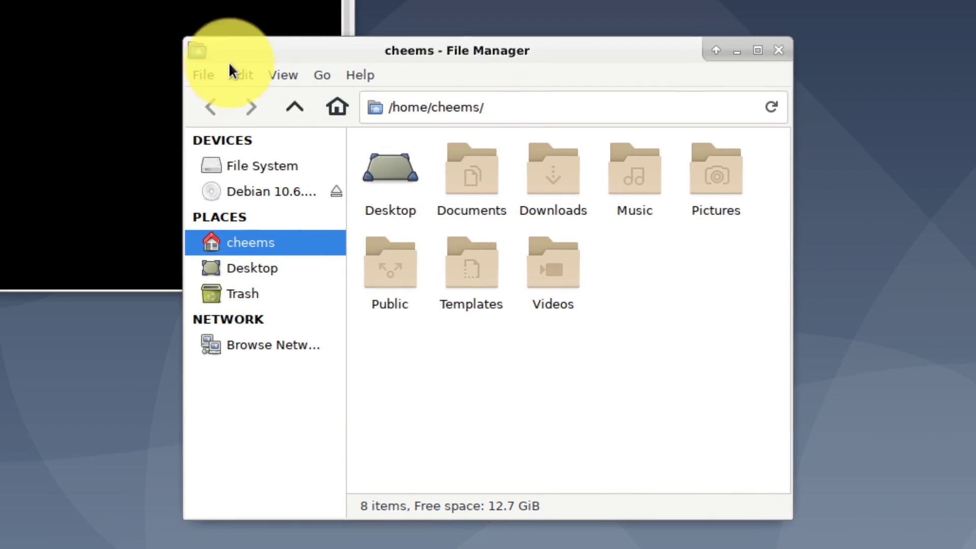
left_click(277, 75)
left_click(407, 218)
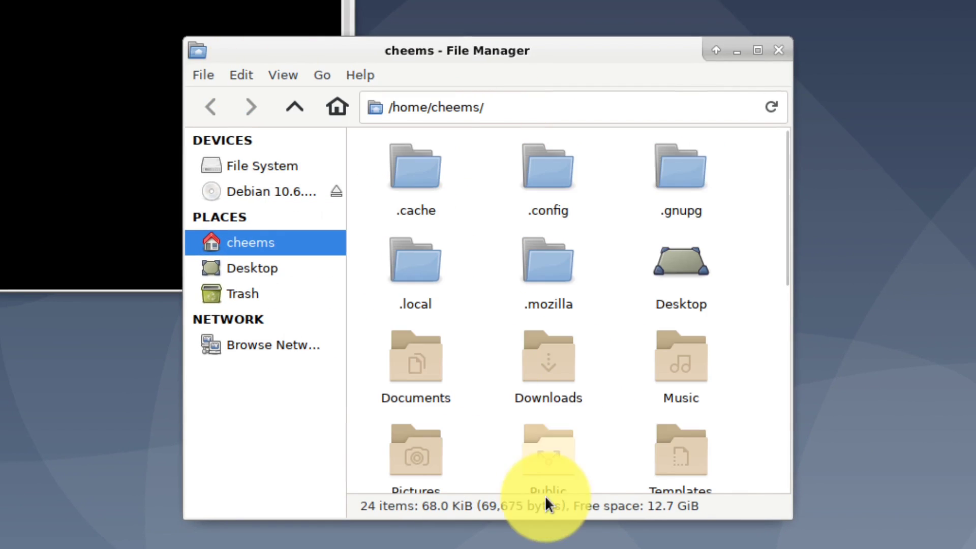
double_click(549, 168)
left_click(706, 175)
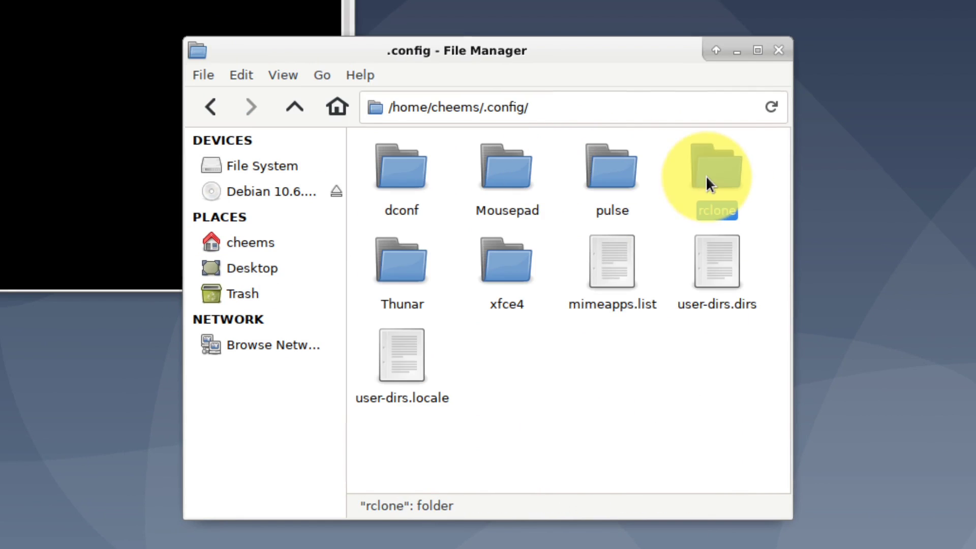
double_click(722, 168)
left_click(388, 145)
left_click(569, 336)
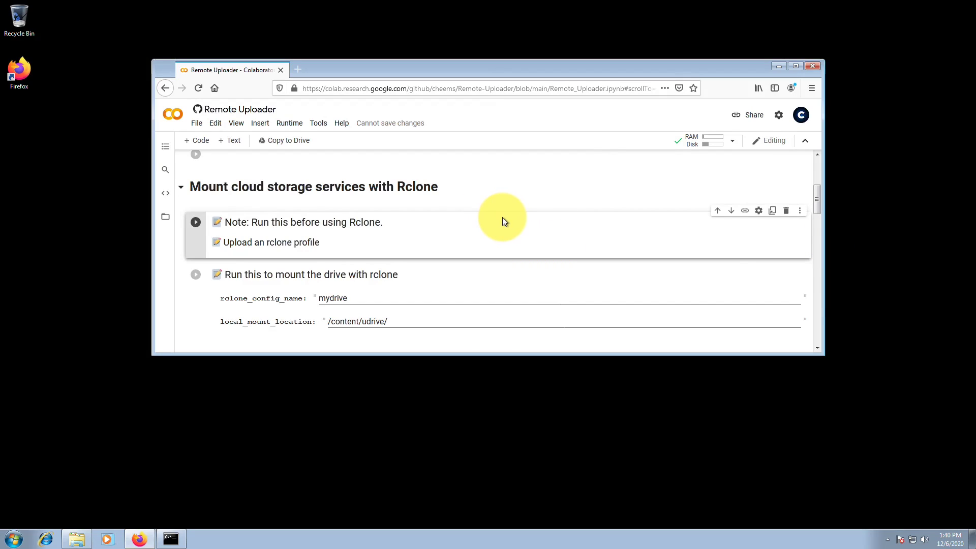
Step: Run the Colab notebook's rclone profile upload cell and supply rclone.conf from the .config\rclone folder
left_click(193, 223)
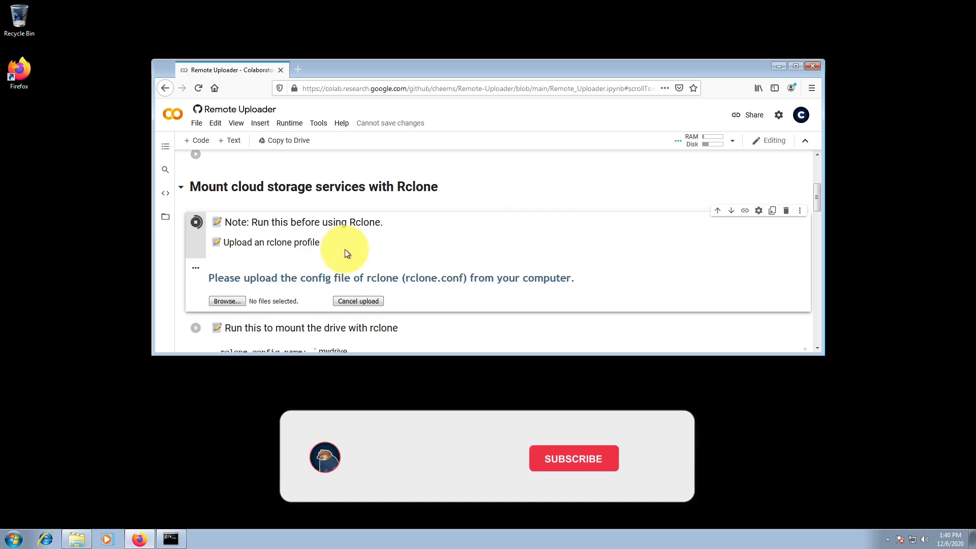
left_click(76, 538)
left_click_drag(448, 158, 234, 301)
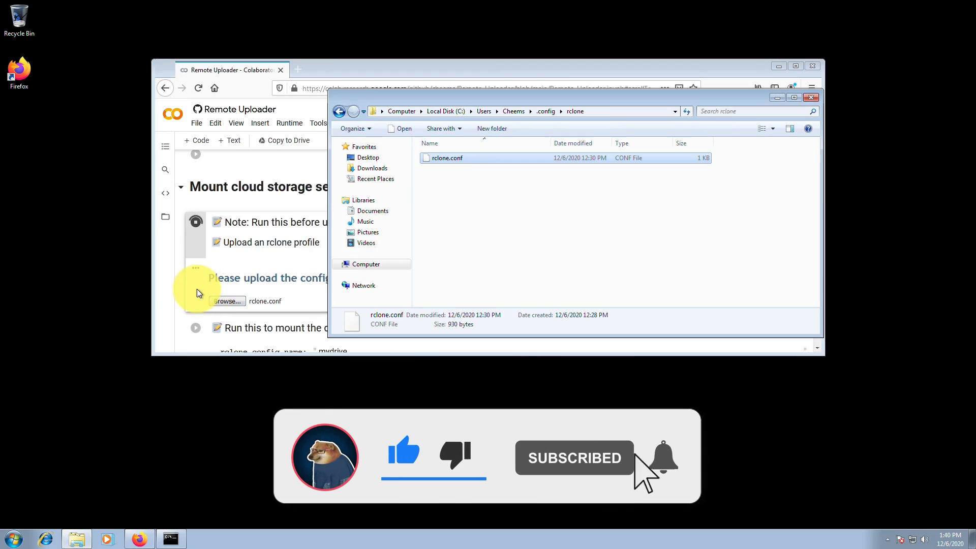
left_click(245, 292)
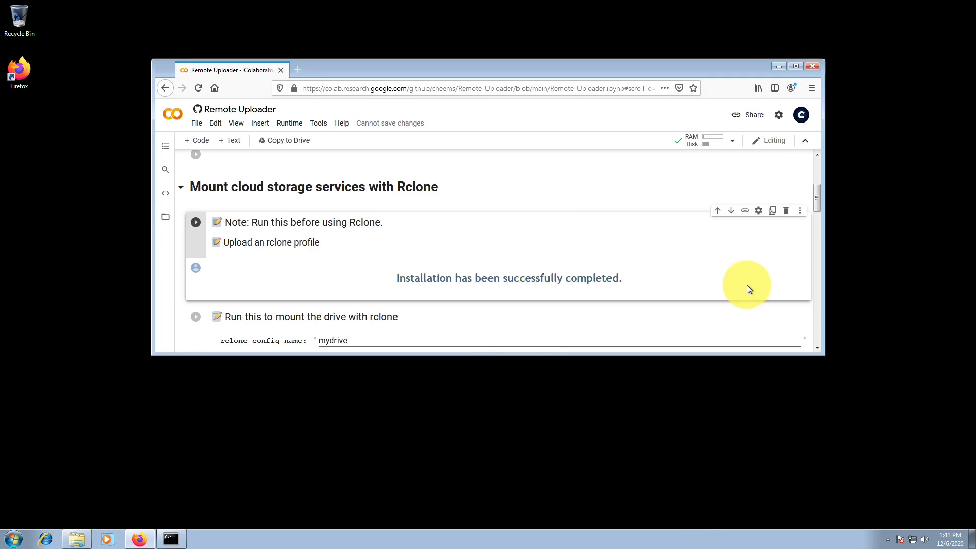
Step: Check the remote names in the Command Prompt and set the mount cell's rclone_config_name to colabdude
left_click_drag(818, 193, 818, 198)
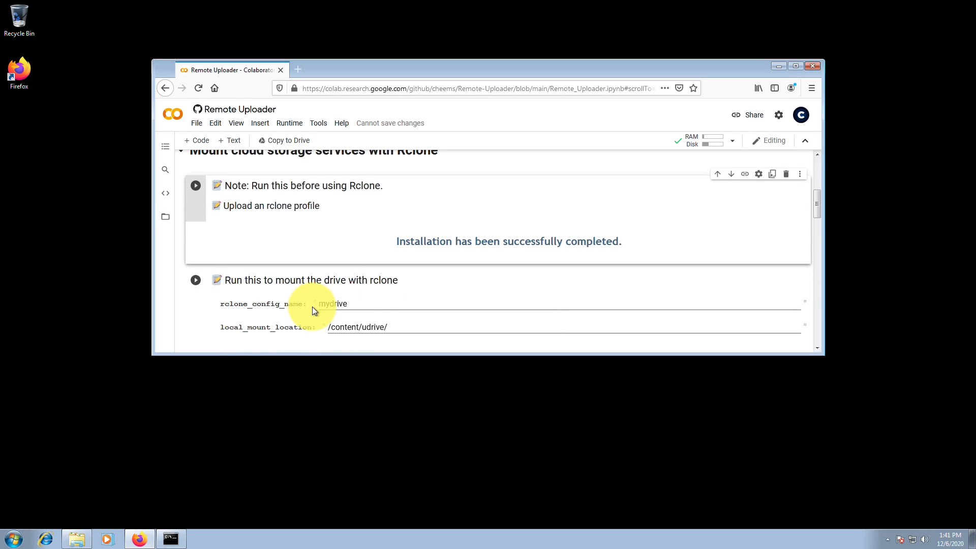
left_click(171, 538)
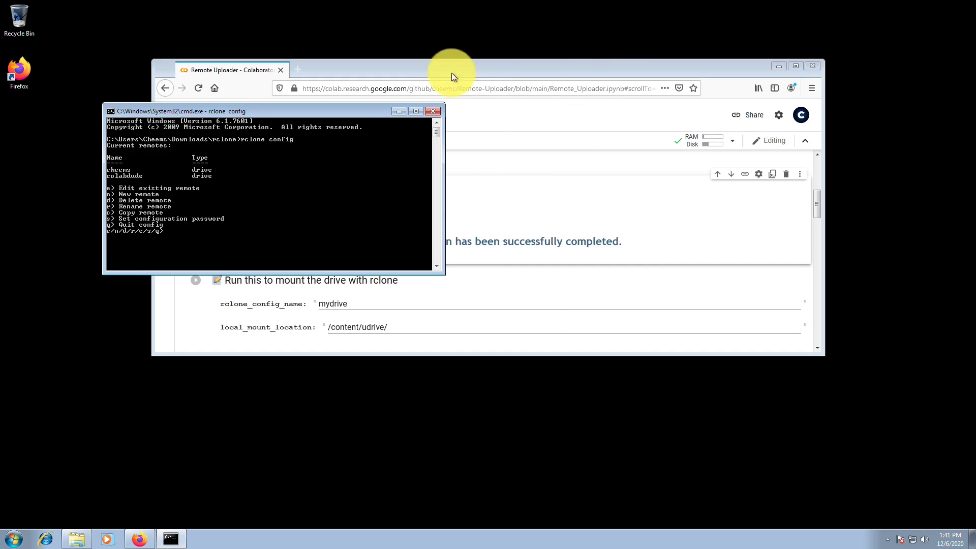
left_click(398, 110)
double_click(353, 303)
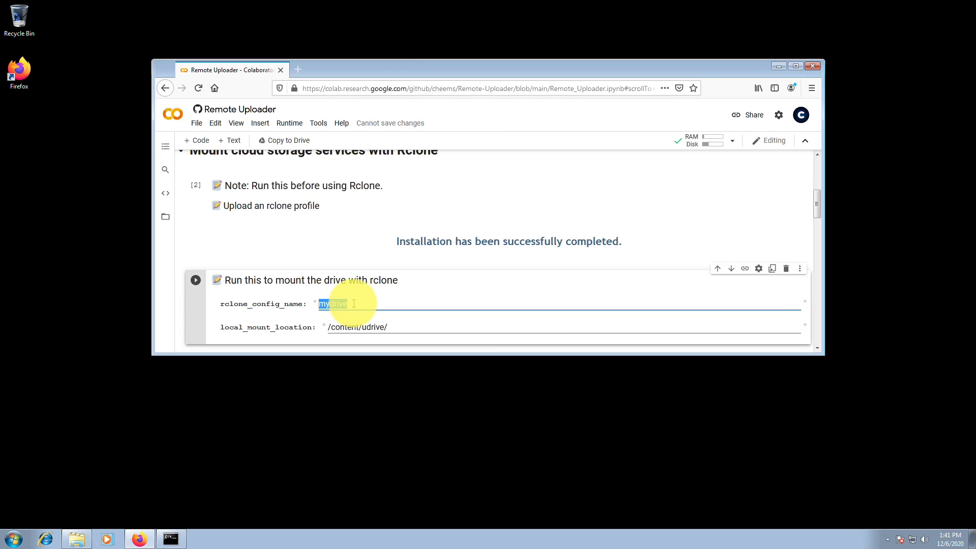
type("colabdude")
Step: Show the notebook's file browser and run the mount cell with /content/udrive/ as the local mount location
left_click(360, 327)
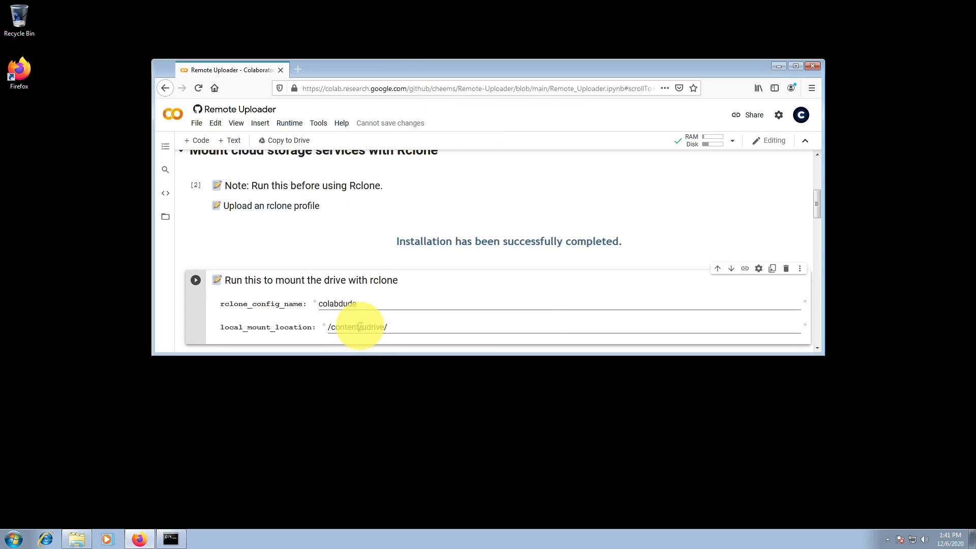
left_click_drag(360, 327, 411, 323)
left_click(410, 323)
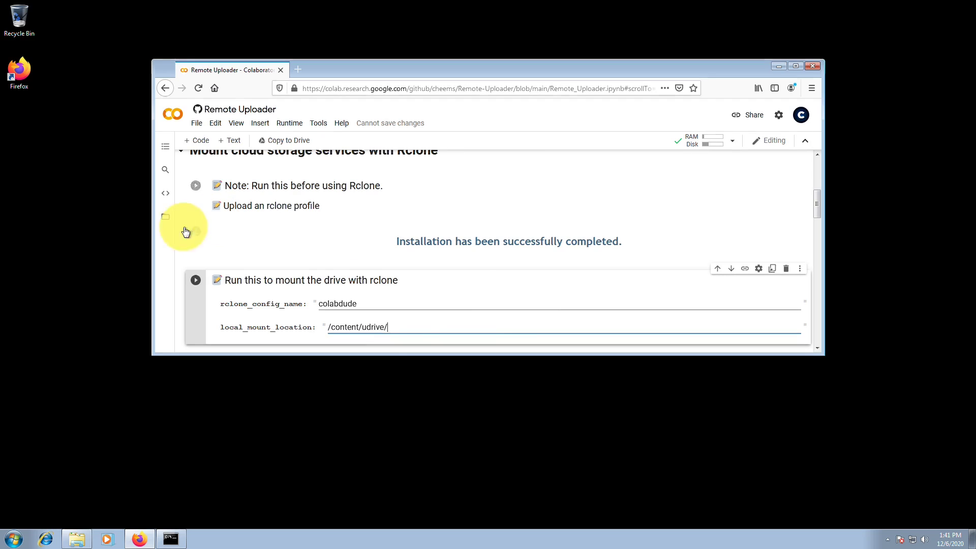
left_click(166, 217)
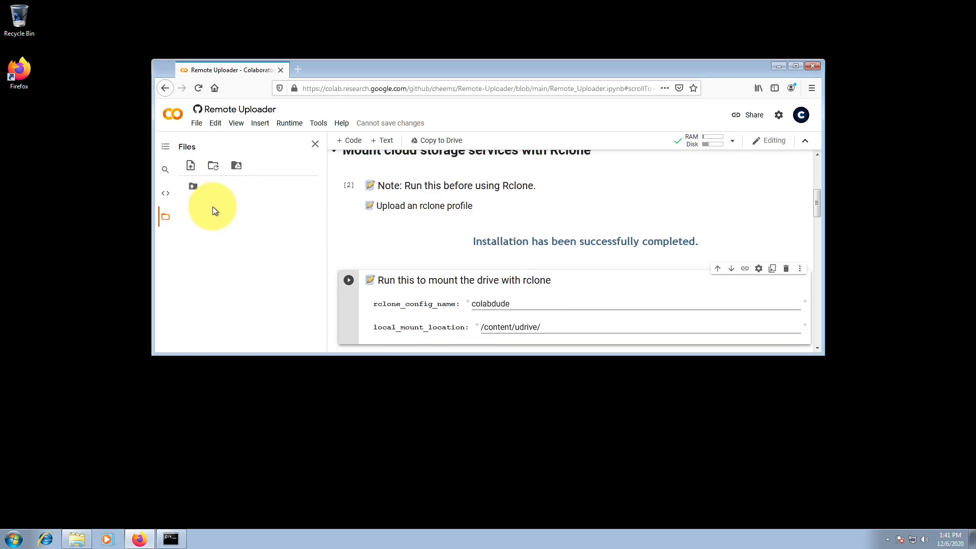
left_click(349, 280)
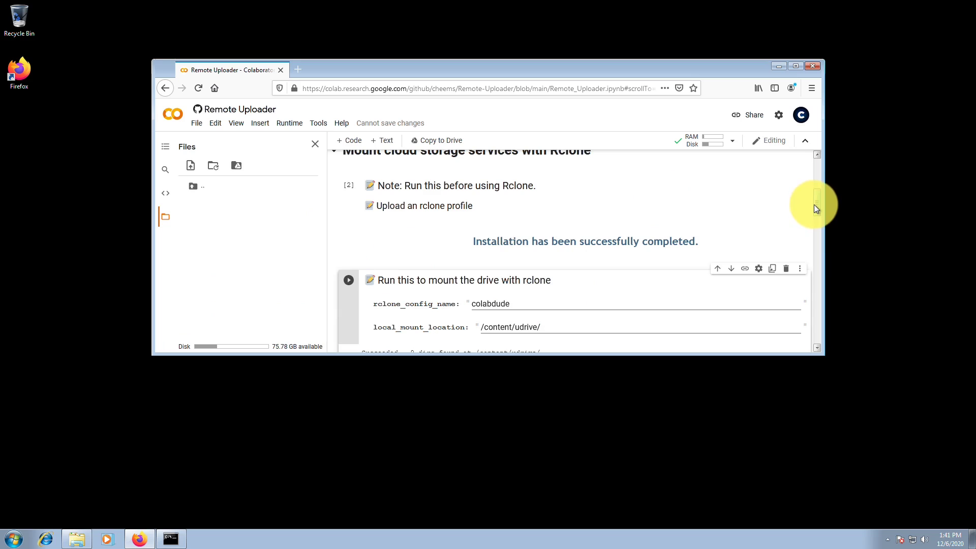
scroll(815, 208, "down", 1)
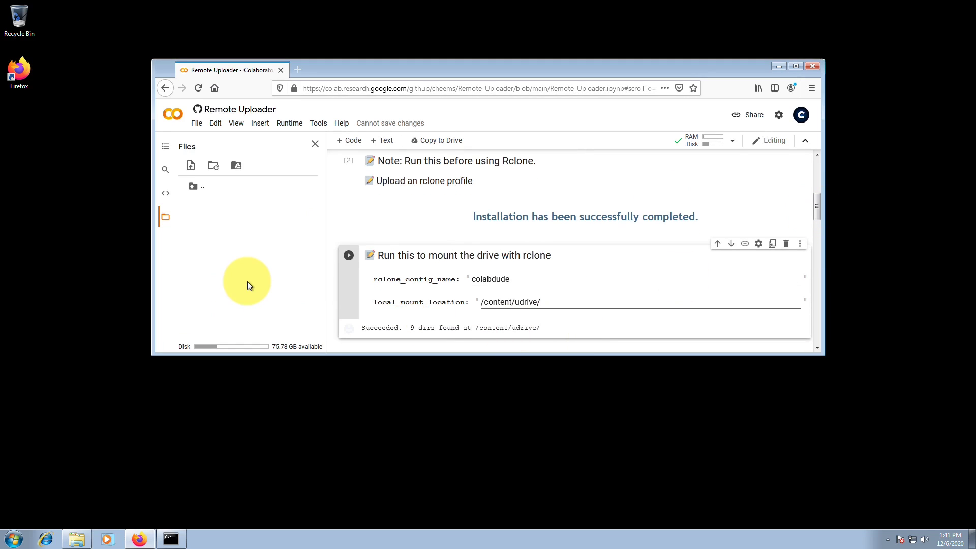
Step: Refresh the file browser and examine the contents of the mounted udrive folder
left_click(213, 165)
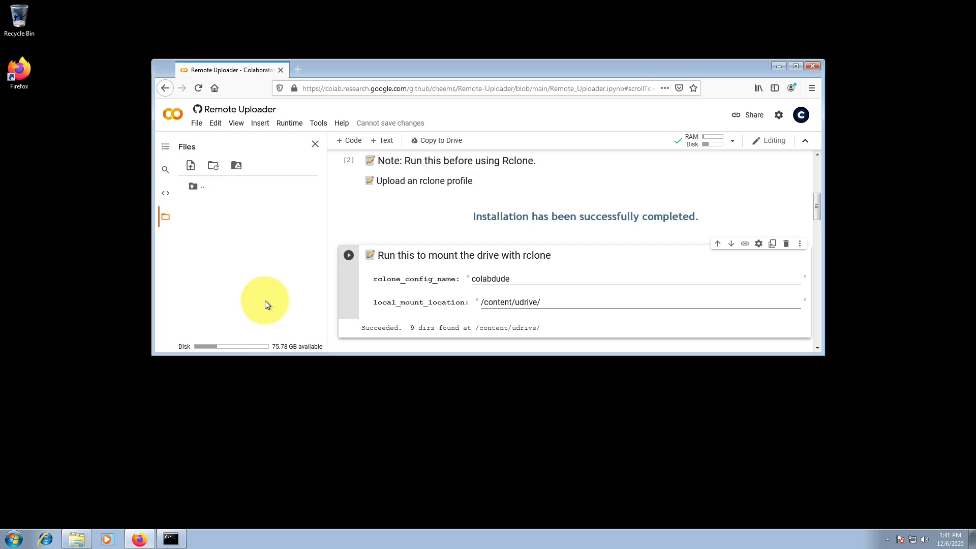
left_click(182, 198)
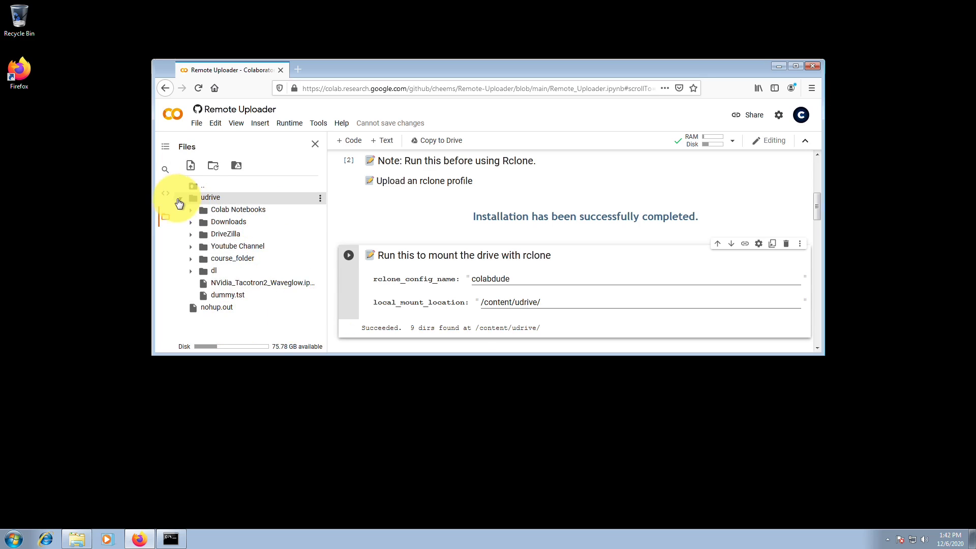
left_click(181, 198)
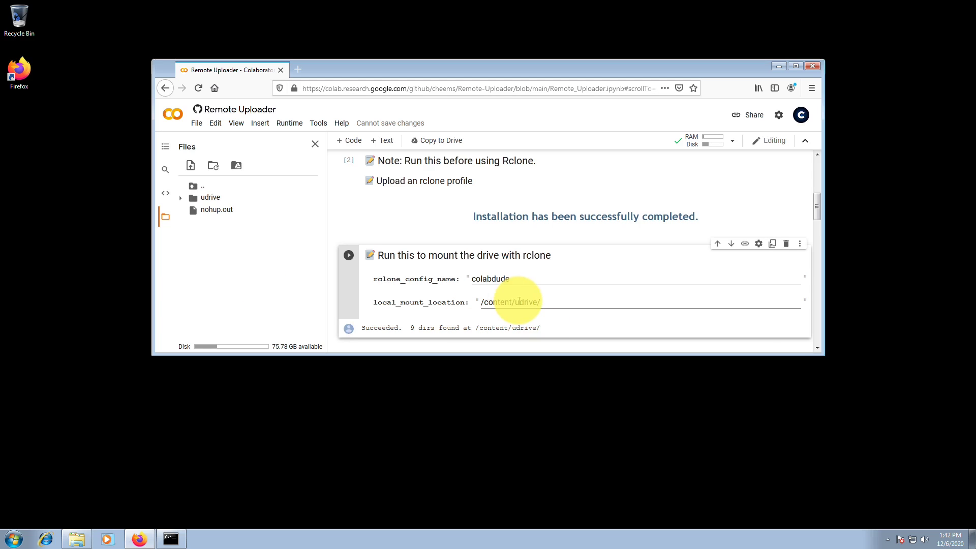
Step: Mount the cheems remote by setting local_mount_location to /content/wdrive/ and rclone_config_name to cheems, and run the cell
left_click(515, 303)
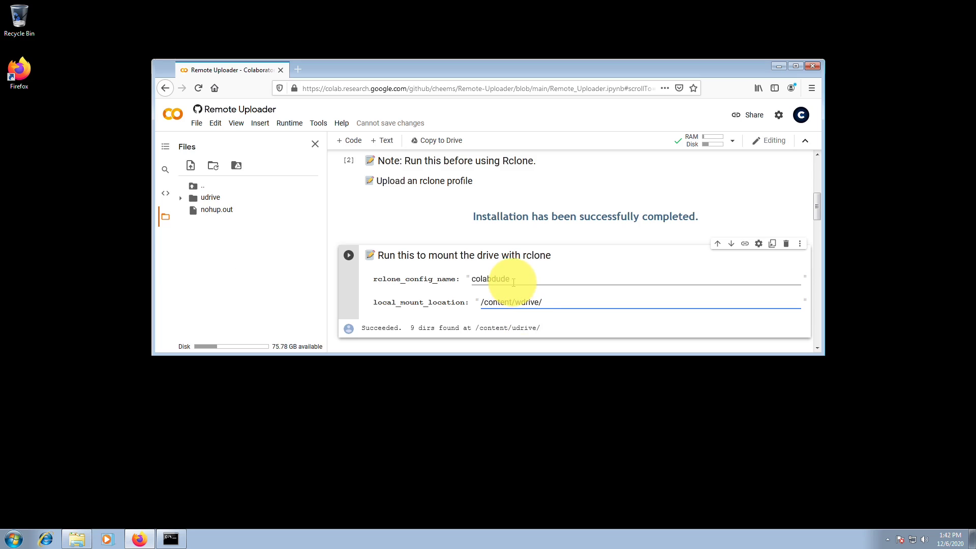
double_click(510, 280)
left_click(172, 540)
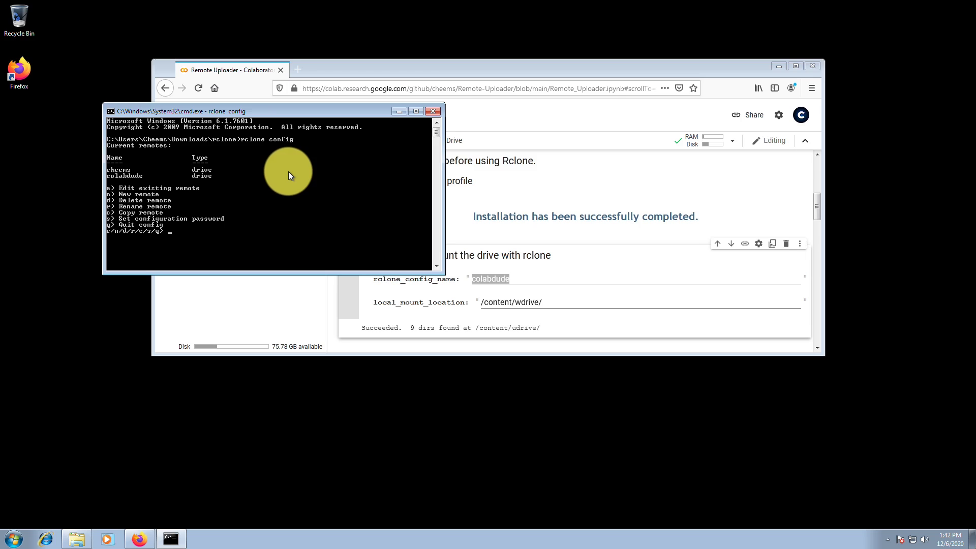
left_click(399, 110)
type("cheems")
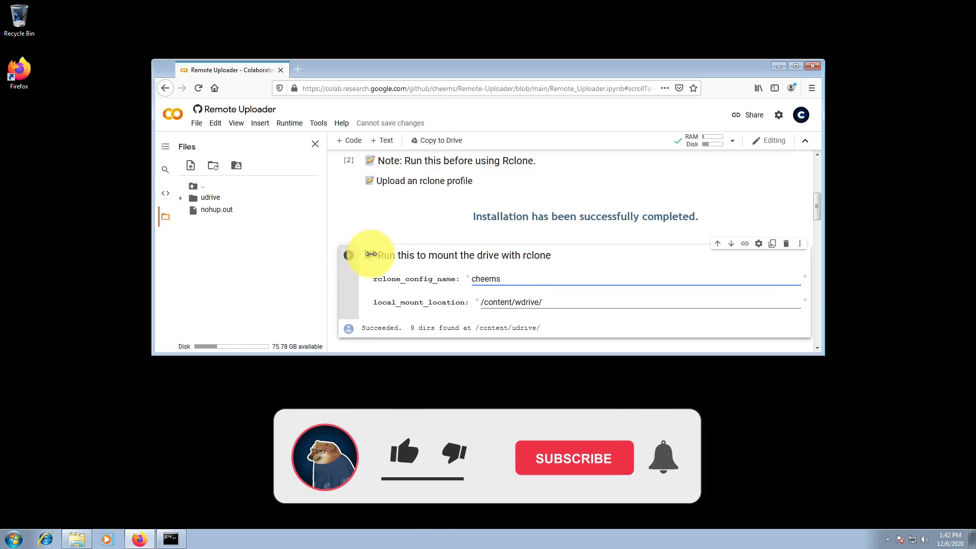
left_click(349, 255)
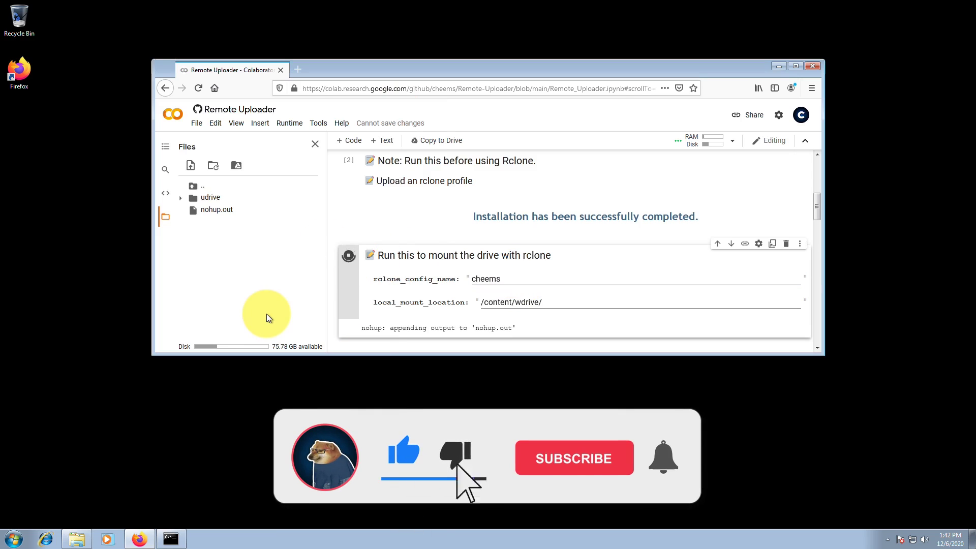